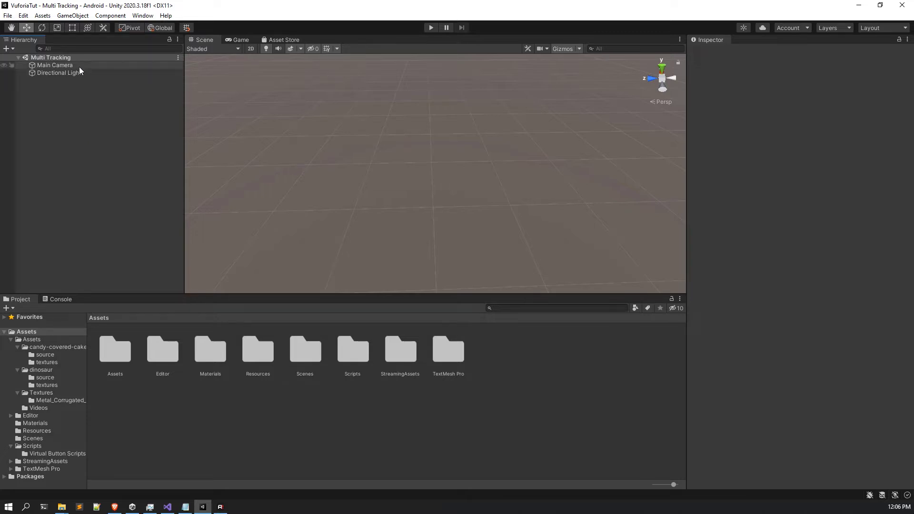
Delete the Main Camera from the Hierarchy
click(80, 67)
right_click(80, 66)
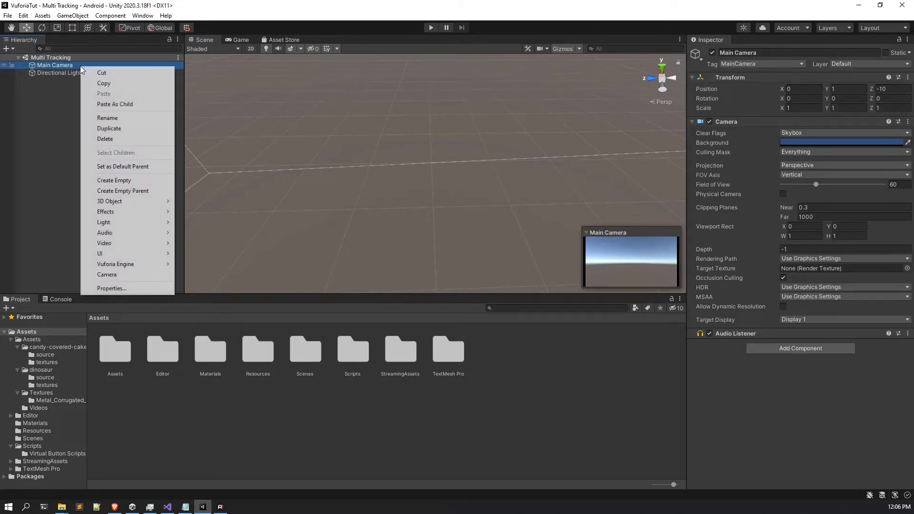
click(111, 141)
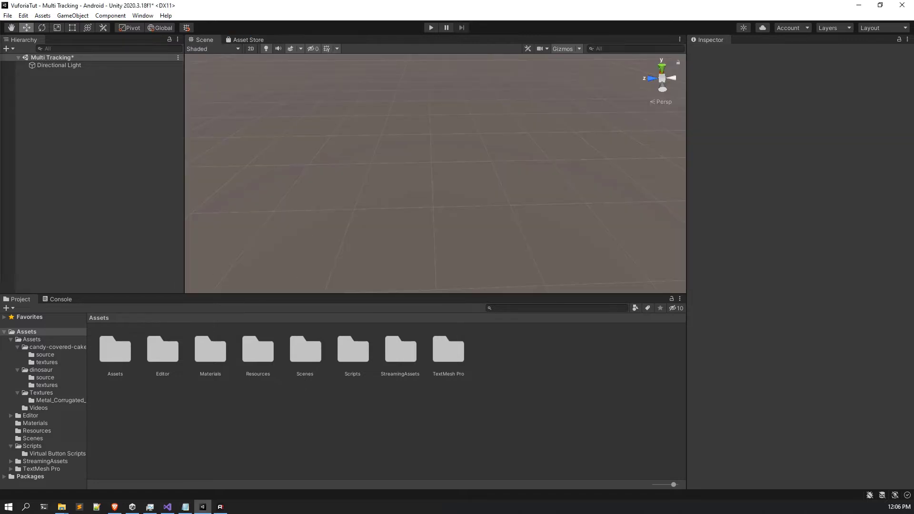
Dock the Game view to the right of the Scene view
drag(0, 48, 463, 147)
drag(286, 137, 610, 139)
click(97, 102)
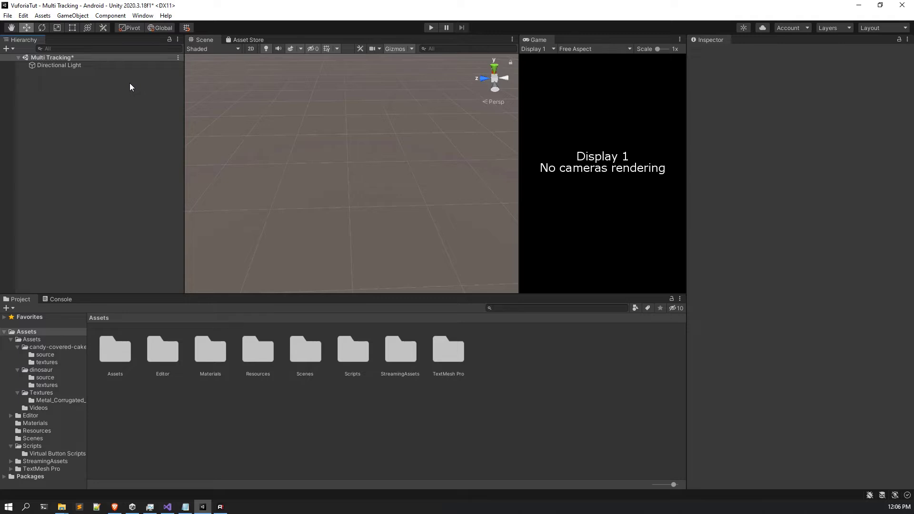
Add a Vuforia Engine AR Camera and reorder it above the Directional Light
right_click(129, 106)
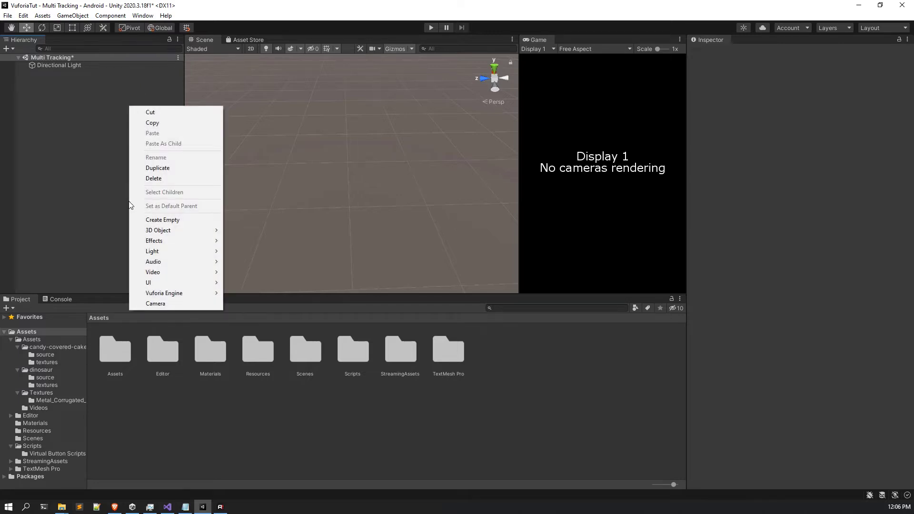
mouse_move(161, 295)
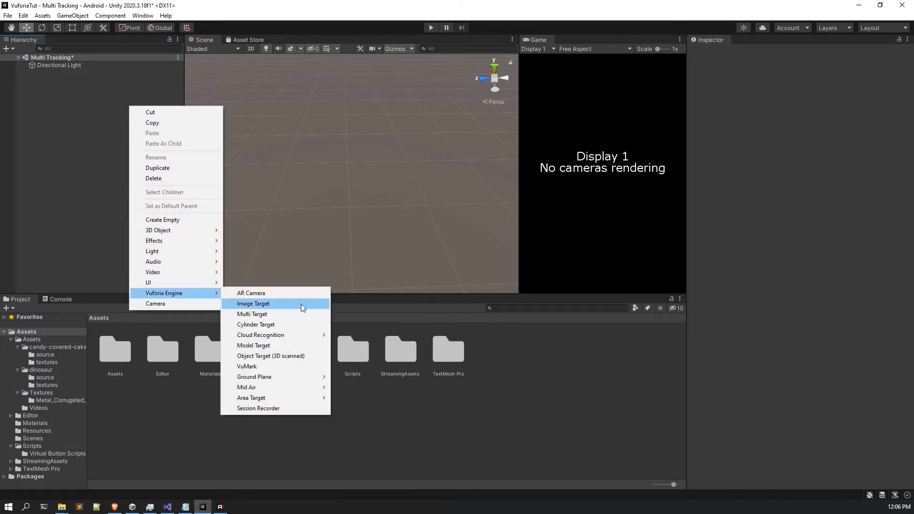
click(253, 292)
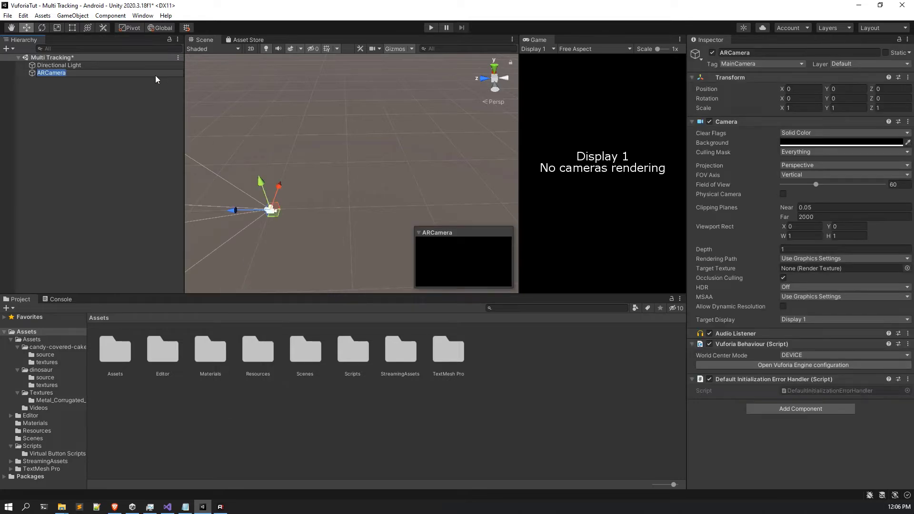
click(58, 122)
click(61, 72)
drag(64, 62, 61, 62)
click(72, 107)
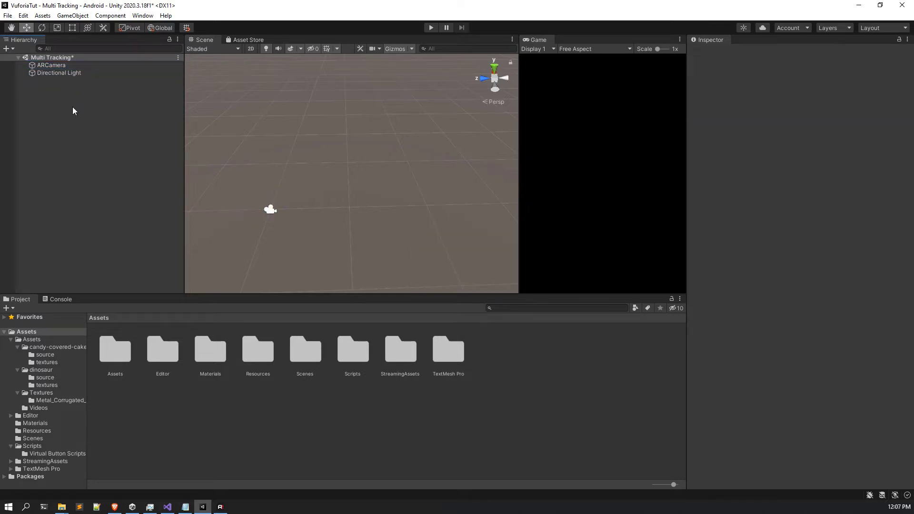
double_click(85, 67)
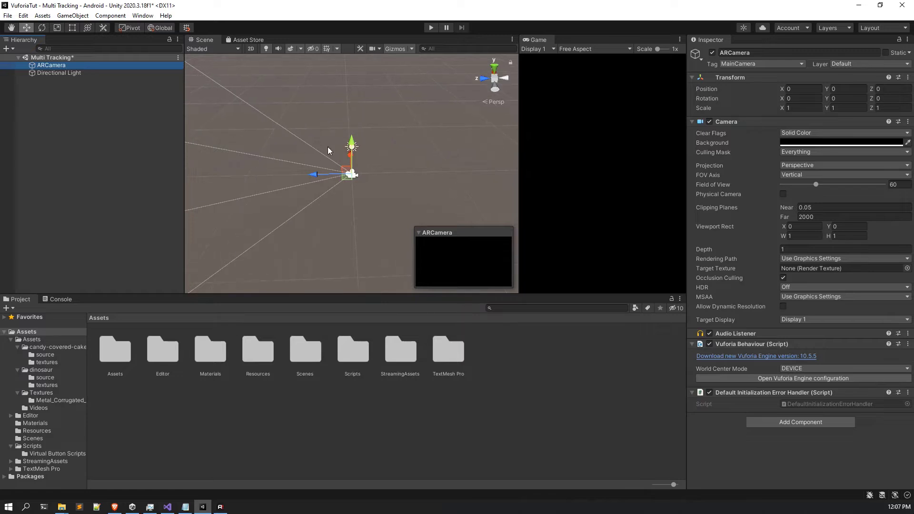
click(82, 130)
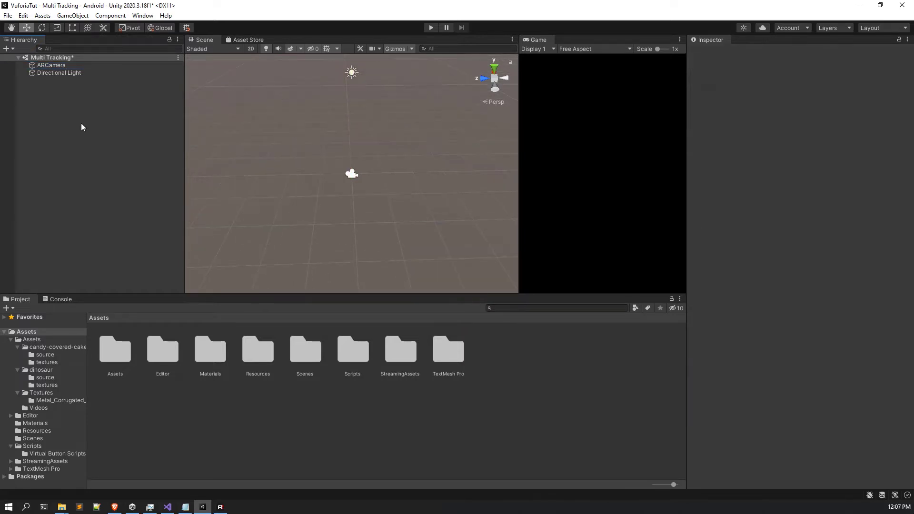
Add a Vuforia image target set From Database, FirstARapp, using image m1
right_click(82, 100)
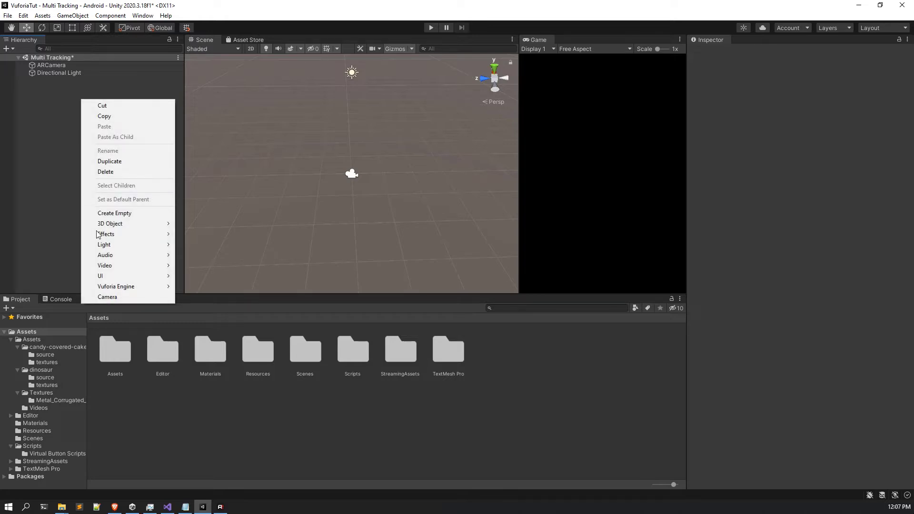
mouse_move(113, 286)
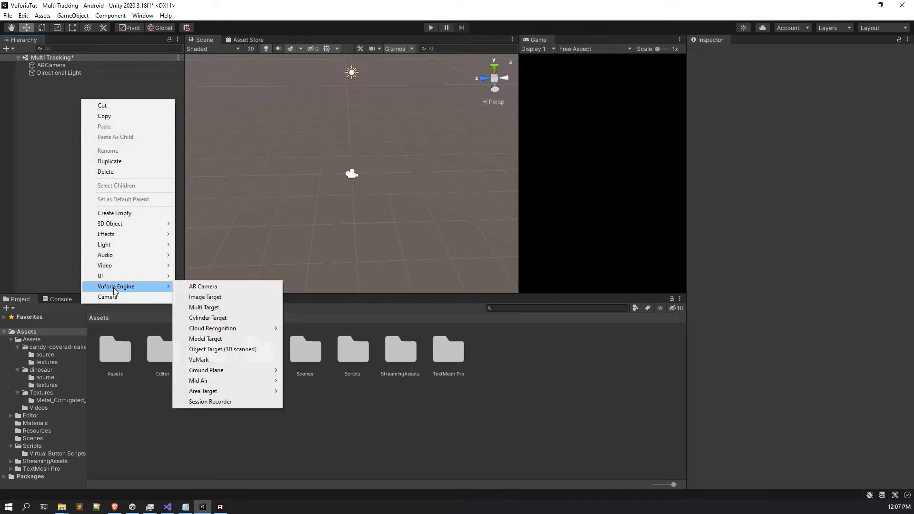
click(216, 298)
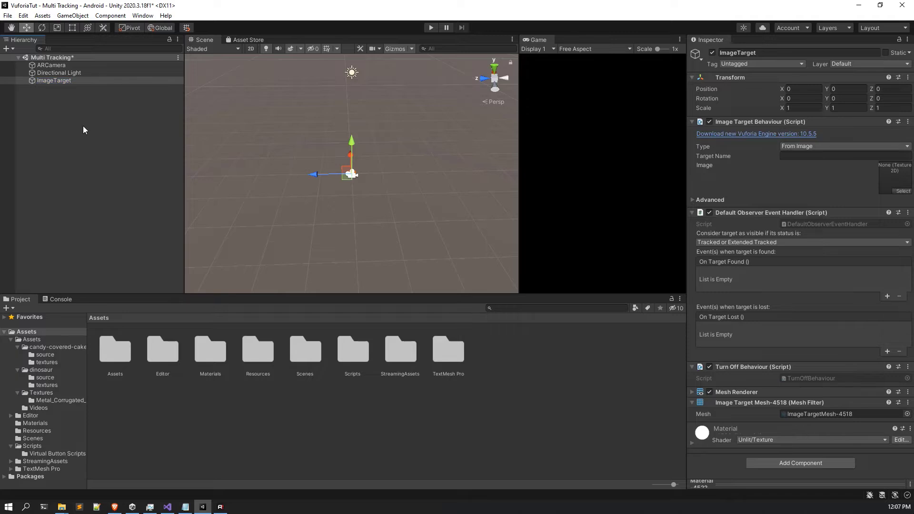
click(798, 146)
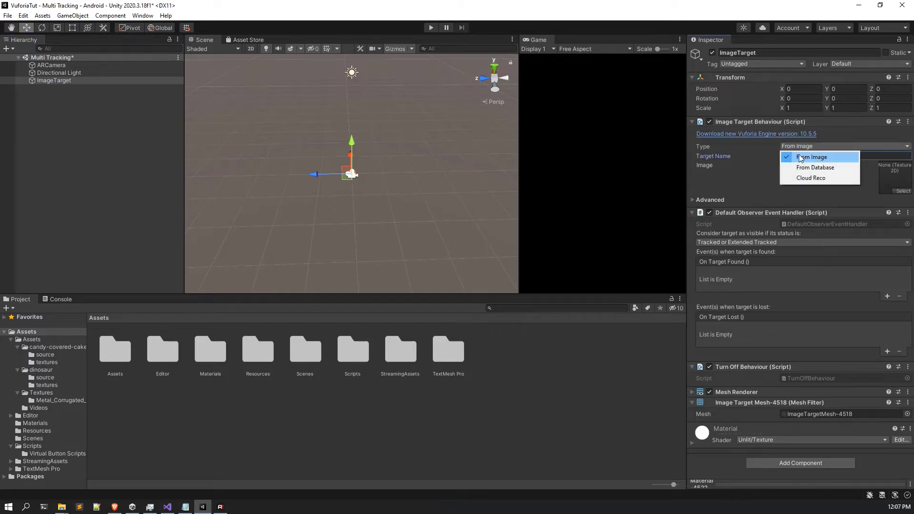
click(804, 146)
click(805, 146)
click(809, 168)
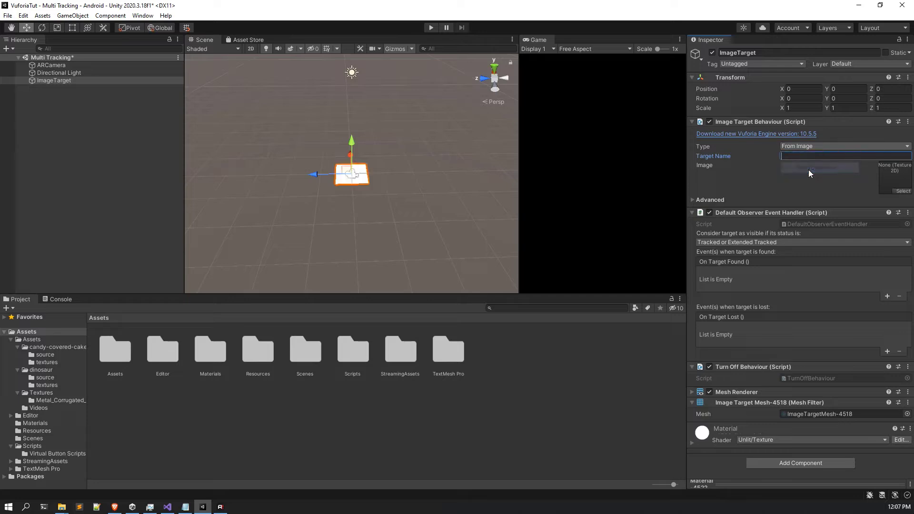
click(813, 156)
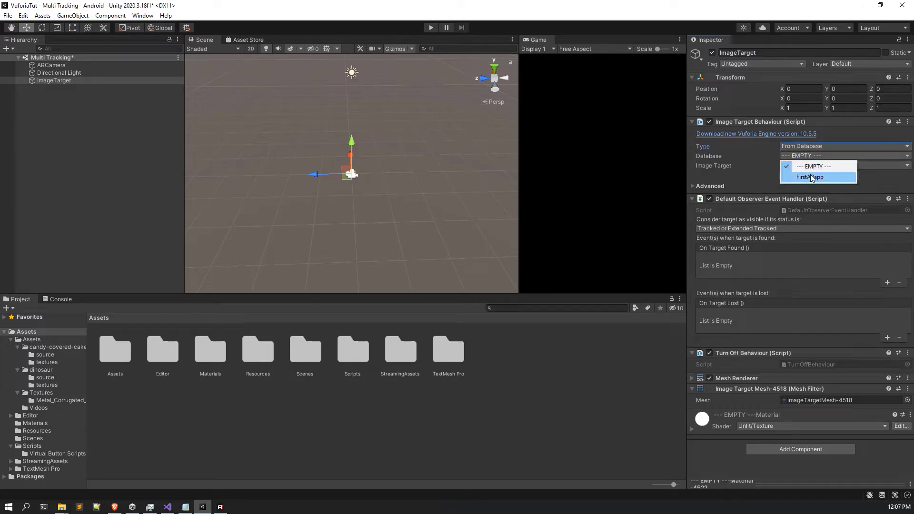
click(812, 177)
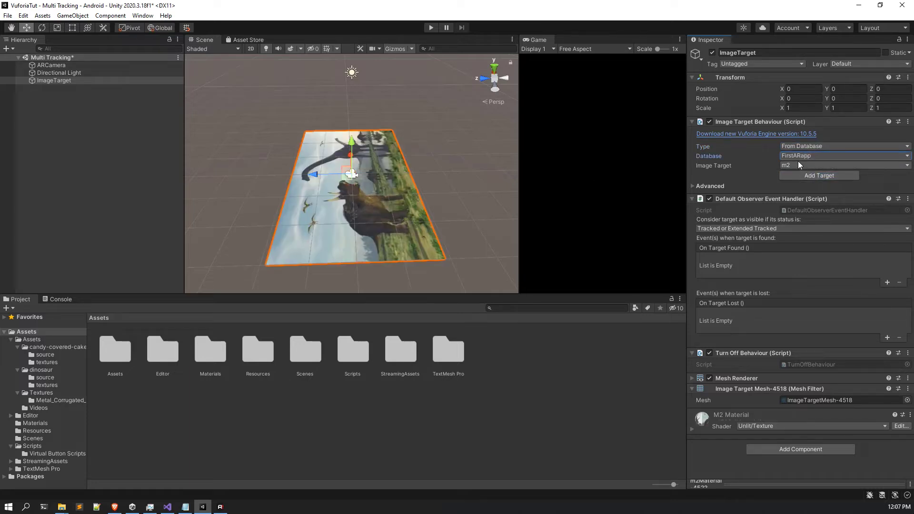
click(799, 165)
click(800, 185)
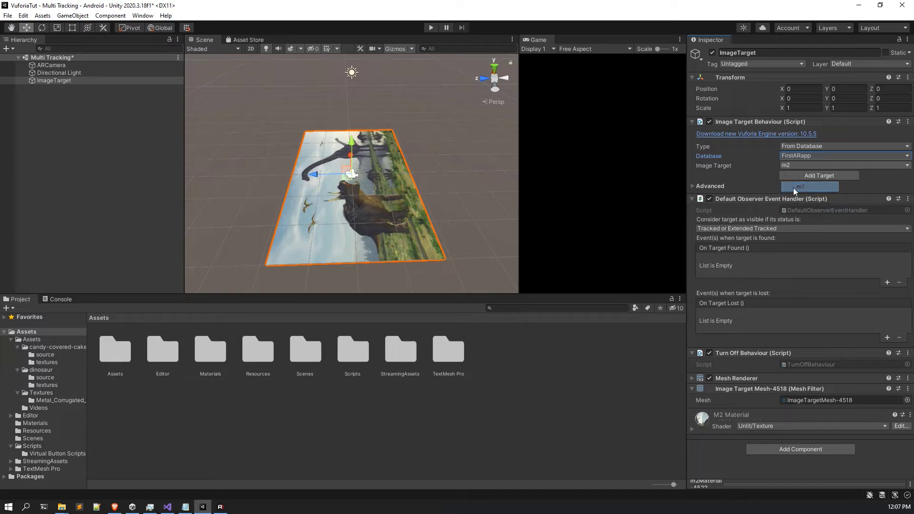
Rename the image target to M1 and view its T-rex picture
click(784, 52)
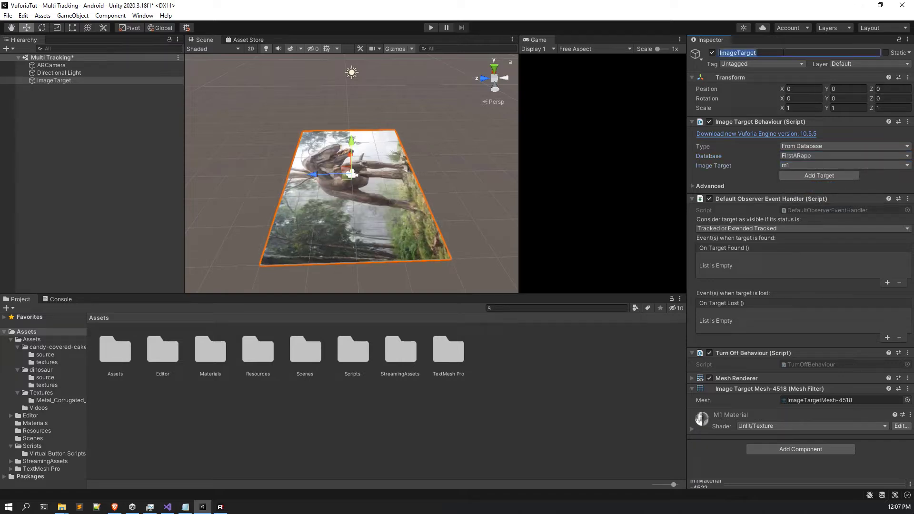
text(M1)
key(Return)
click(54, 112)
alt+drag(407, 152, 411, 191)
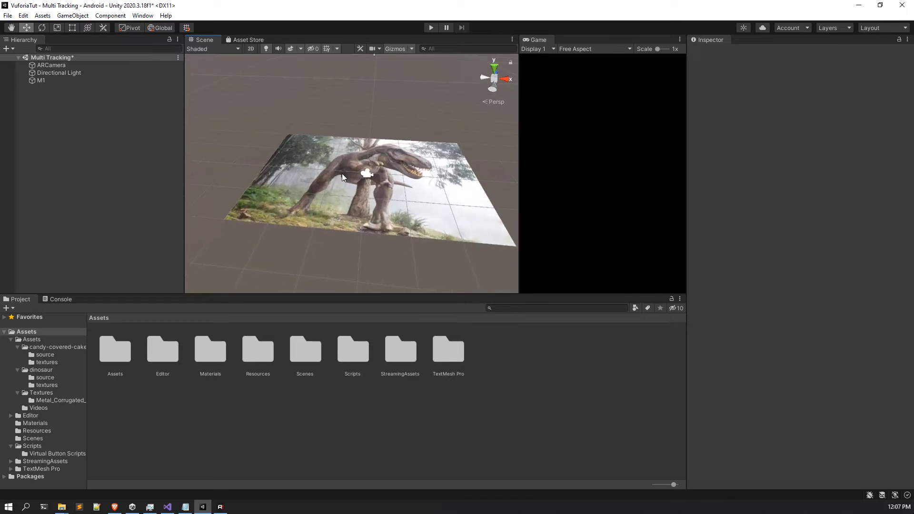
Add a second Vuforia image target named M2
right_click(91, 119)
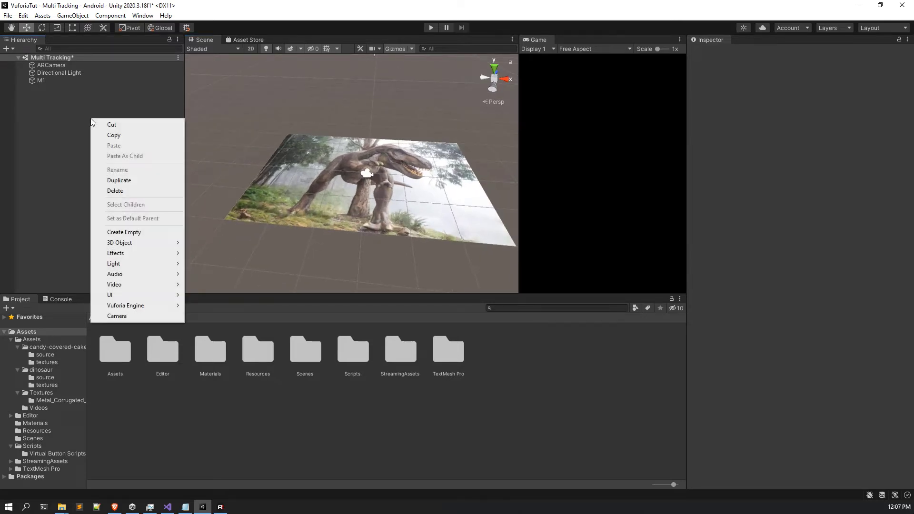
mouse_move(149, 305)
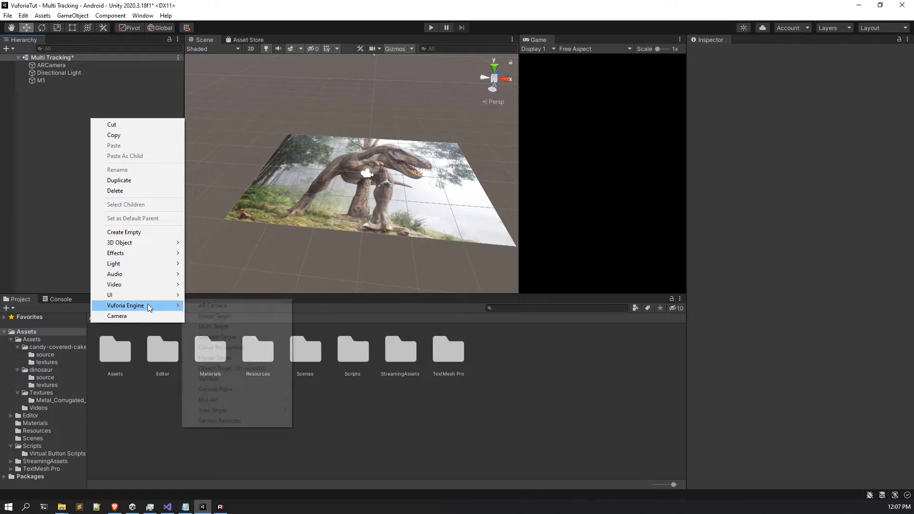
click(215, 316)
click(754, 53)
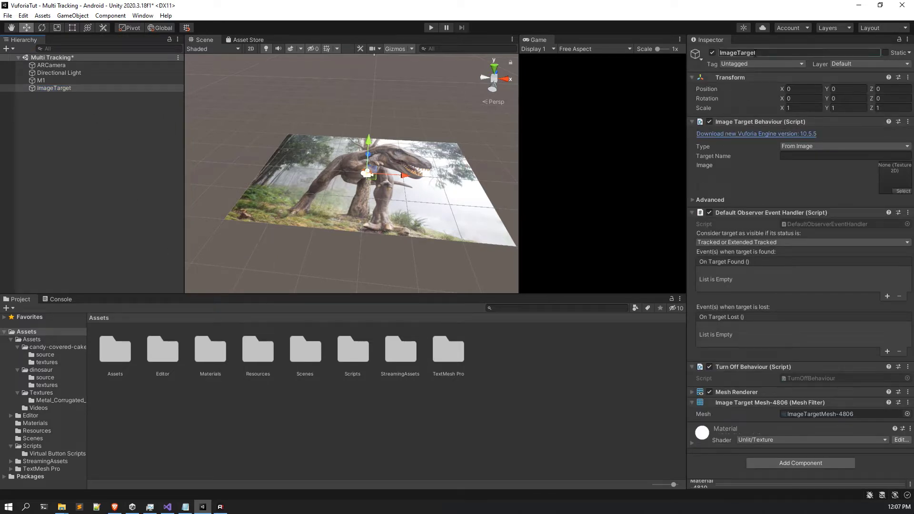
text(M2)
key(Return)
Set M2 to From Database with the FirstARapp database and image m2
click(856, 146)
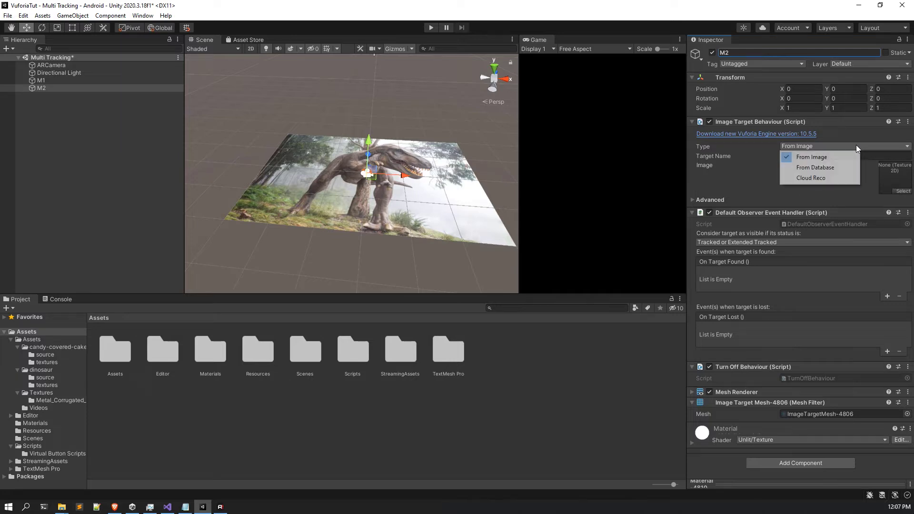
click(836, 166)
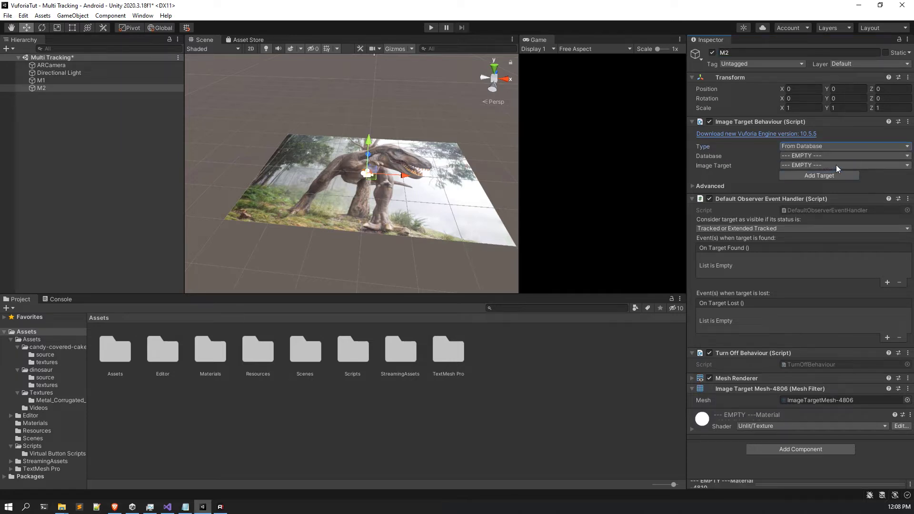
click(836, 156)
click(819, 175)
scroll(319, 183, down, 5)
scroll(390, 188, up, 4)
right_drag(354, 168, 369, 180)
click(825, 165)
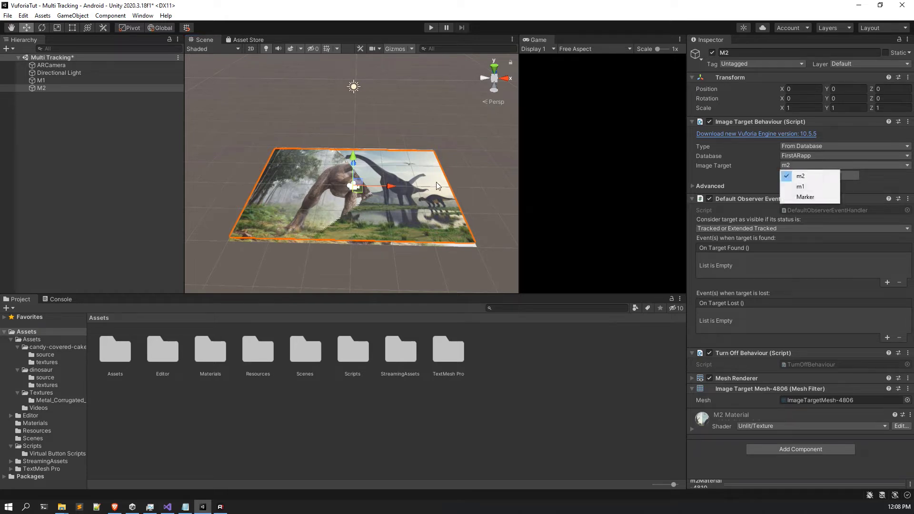
click(91, 90)
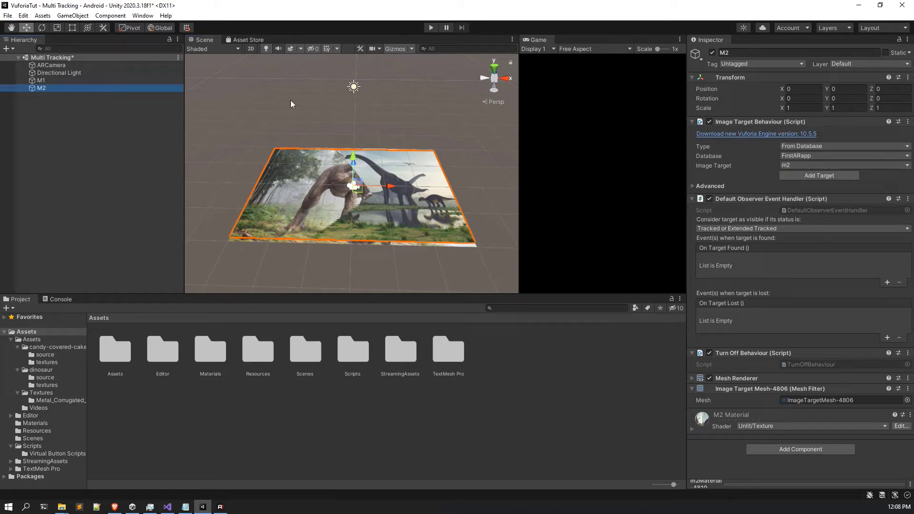
scroll(434, 193, down, 4)
Move M2 along X to 7.39 so it sits beside M1
middle_drag(421, 192, 354, 203)
key(w)
drag(327, 198, 465, 215)
scroll(457, 217, down, 4)
middle_drag(362, 218, 315, 198)
scroll(295, 220, up, 4)
right_drag(263, 242, 266, 232)
alt+drag(265, 232, 271, 214)
click(86, 82)
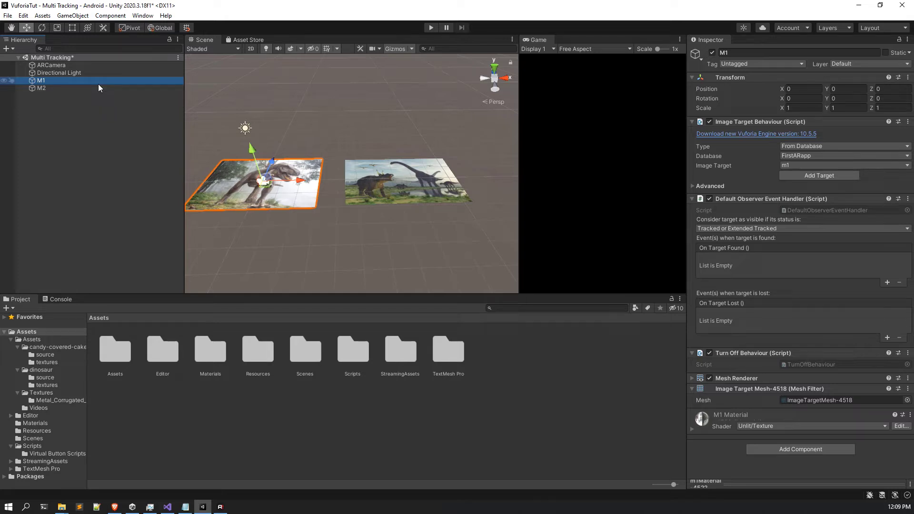
Pan and zoom onto the M1 dinosaur picture, then begin renaming M1
middle_drag(291, 191, 330, 200)
scroll(286, 197, up, 3)
middle_drag(252, 194, 296, 201)
scroll(279, 195, up, 3)
click(66, 80)
right_click(66, 80)
click(85, 136)
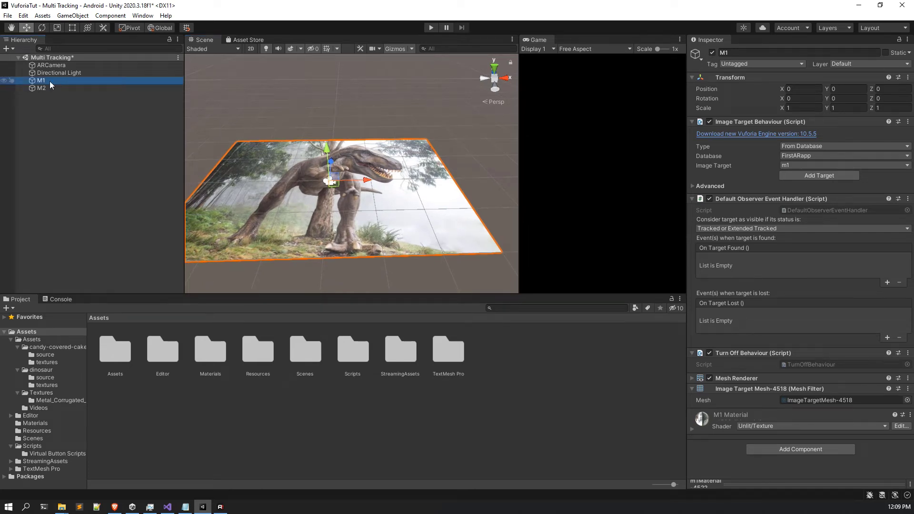
Place the deino-low model from Assets/dinosaur/source in the scene and reset its Transform to 0,0,0
double_click(116, 356)
click(144, 355)
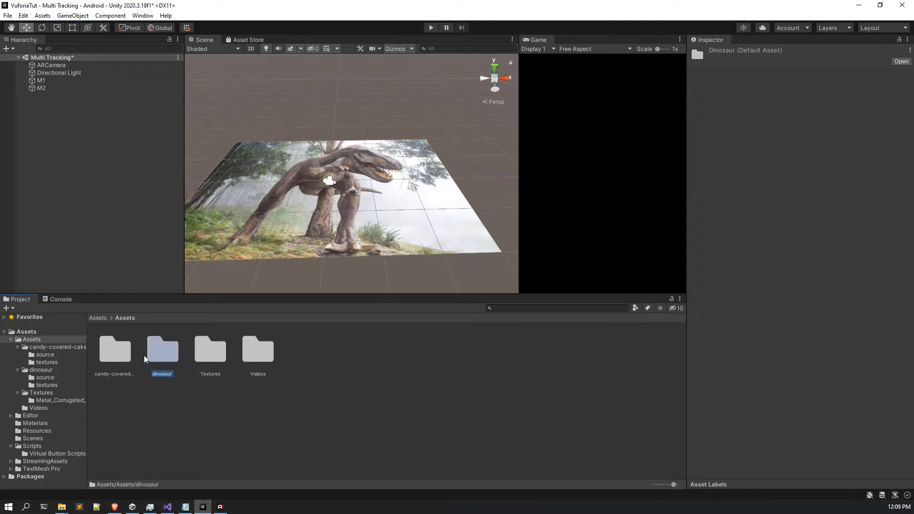
double_click(154, 354)
double_click(120, 358)
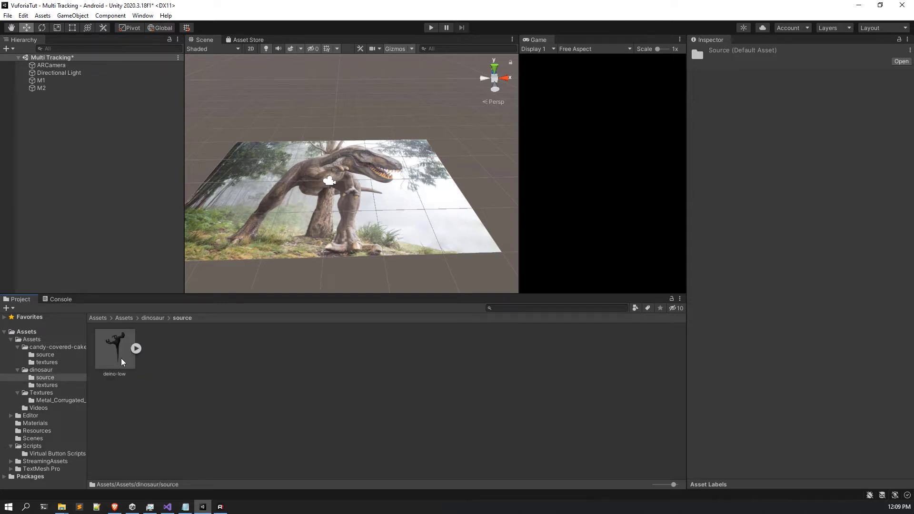
drag(122, 350, 265, 165)
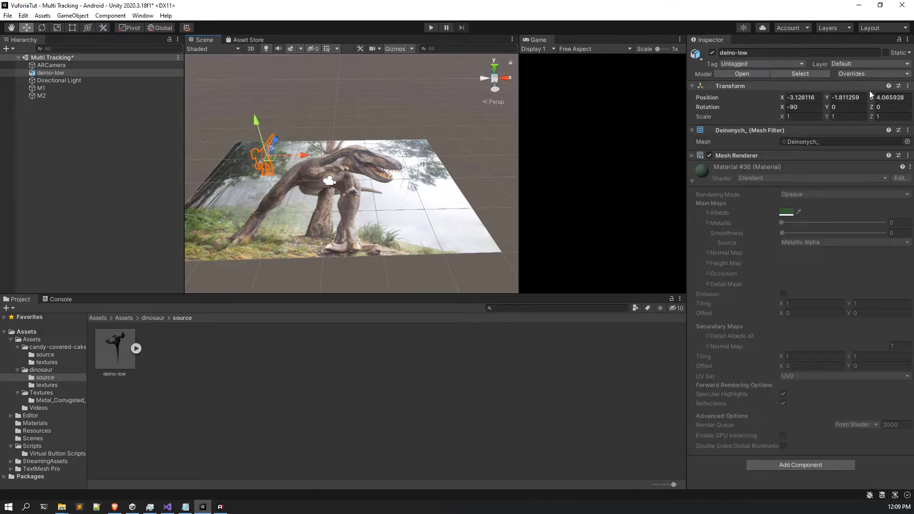
click(907, 86)
click(882, 98)
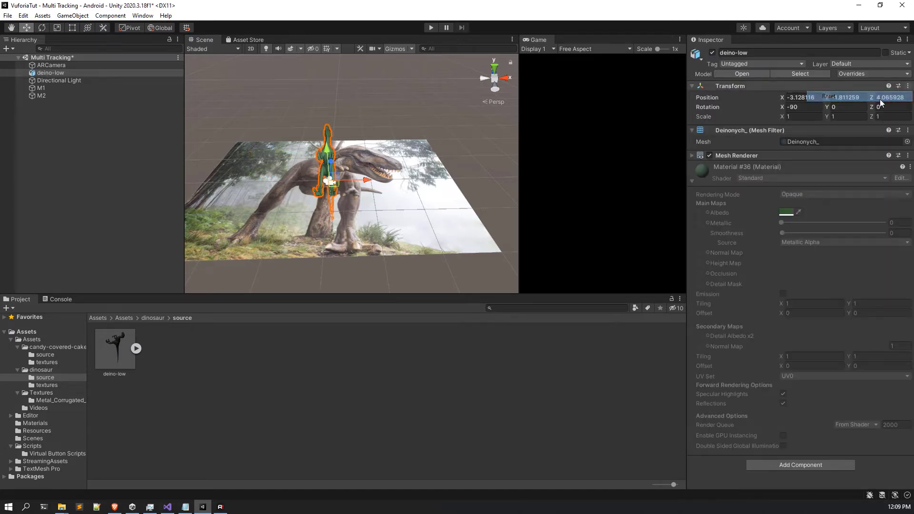
Stand the dinosaur upright by setting its X rotation to -90
scroll(329, 183, up, 8)
alt+drag(329, 184, 358, 215)
right_drag(358, 215, 419, 194)
click(836, 108)
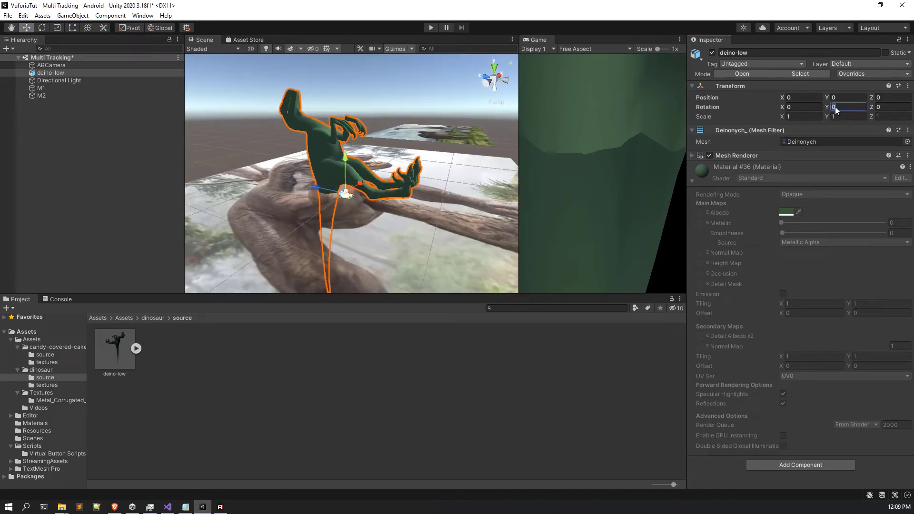
text(180)
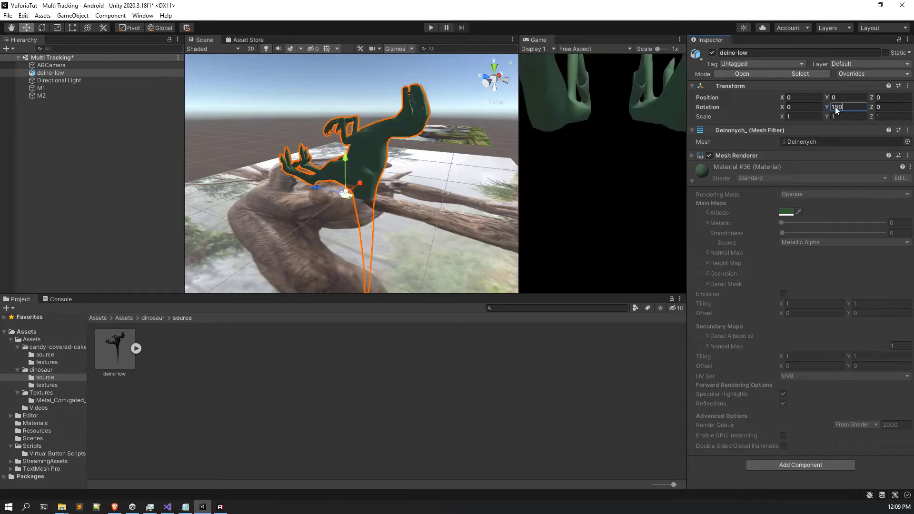
key(Escape)
click(802, 108)
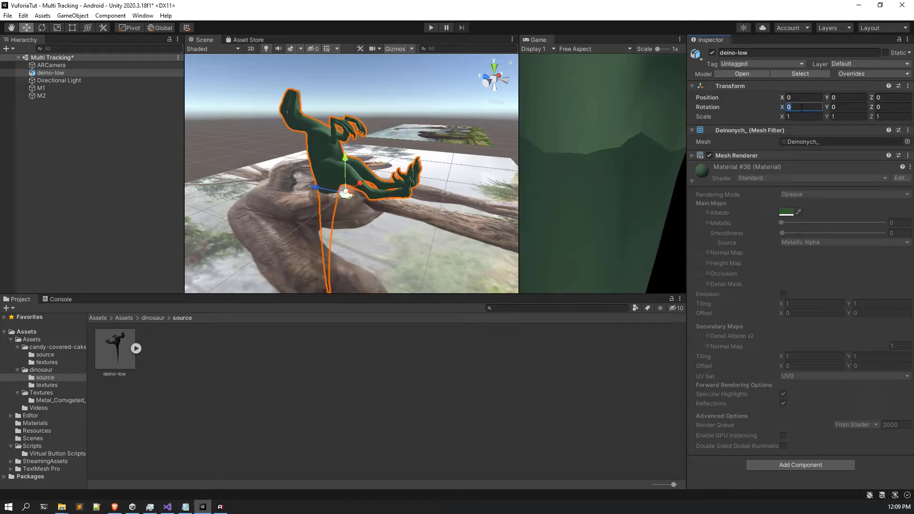
text(9)
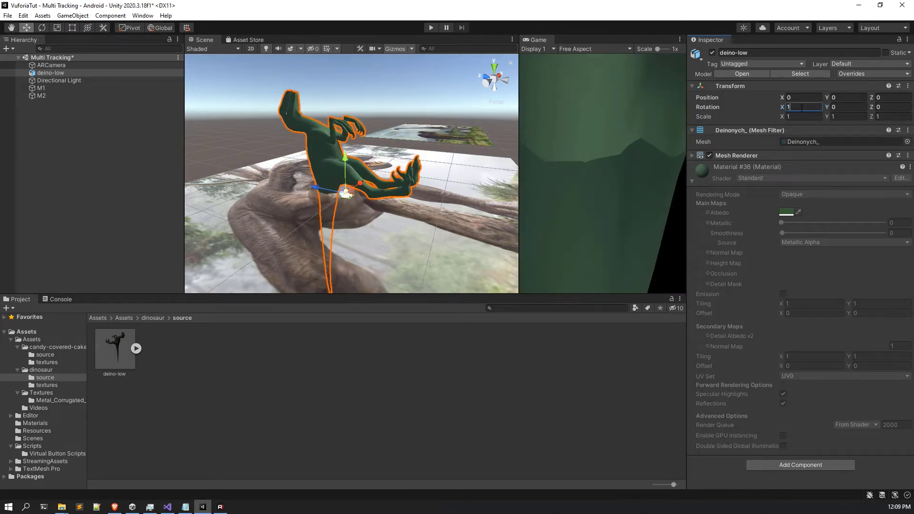
text(0)
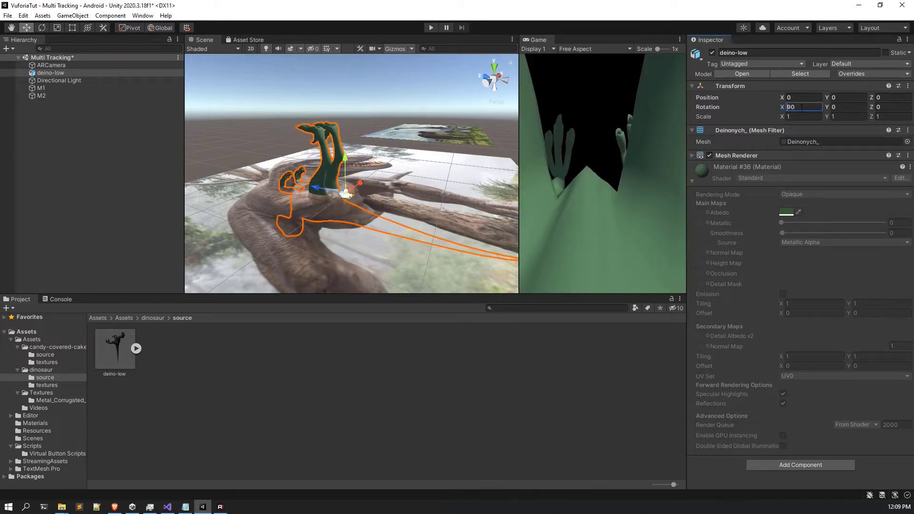
text(-)
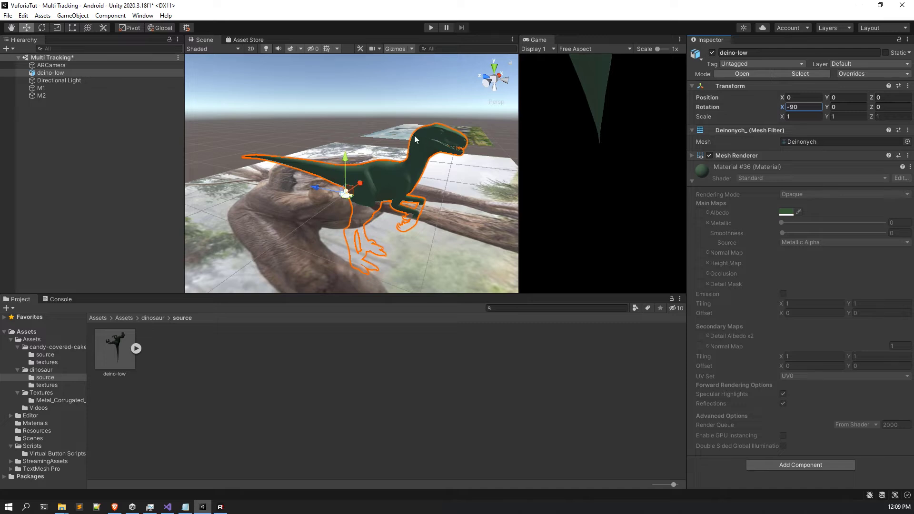
Lift the dinosaur off the target and scale it uniformly to 1.98
drag(345, 158, 341, 87)
scroll(401, 169, down, 7)
right_drag(401, 168, 324, 190)
scroll(390, 185, up, 5)
click(56, 28)
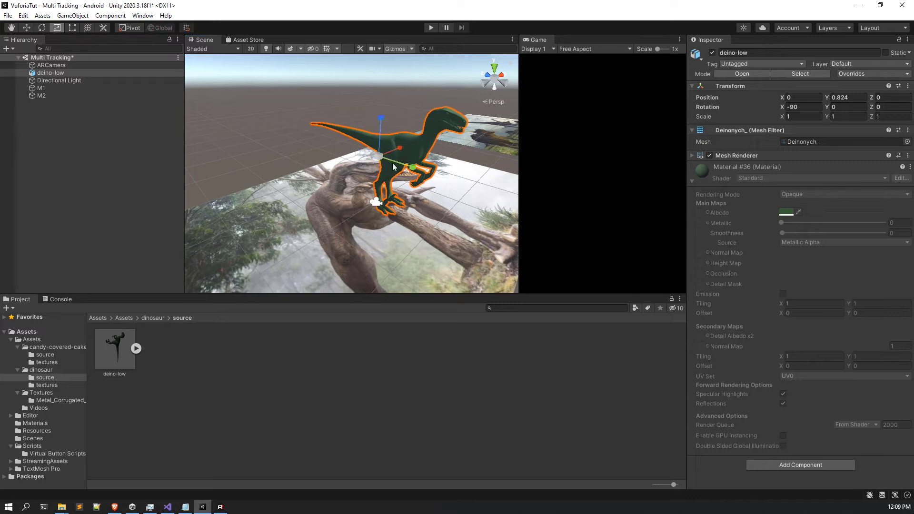
drag(381, 161, 427, 161)
scroll(433, 164, down, 5)
middle_drag(436, 163, 395, 170)
Move the dinosaur to Y 1.54 and Z 0.309 above the M1 picture
click(26, 28)
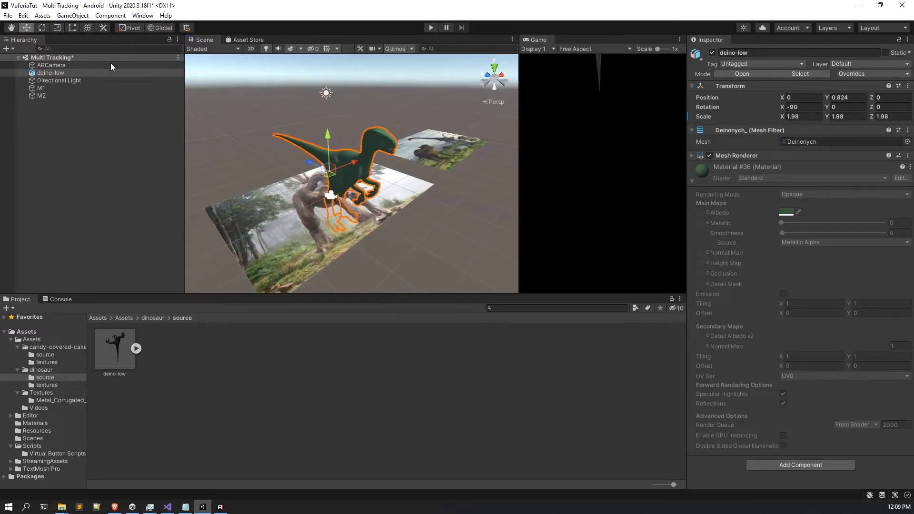
drag(325, 148, 292, 110)
scroll(425, 186, up, 6)
scroll(390, 167, down, 4)
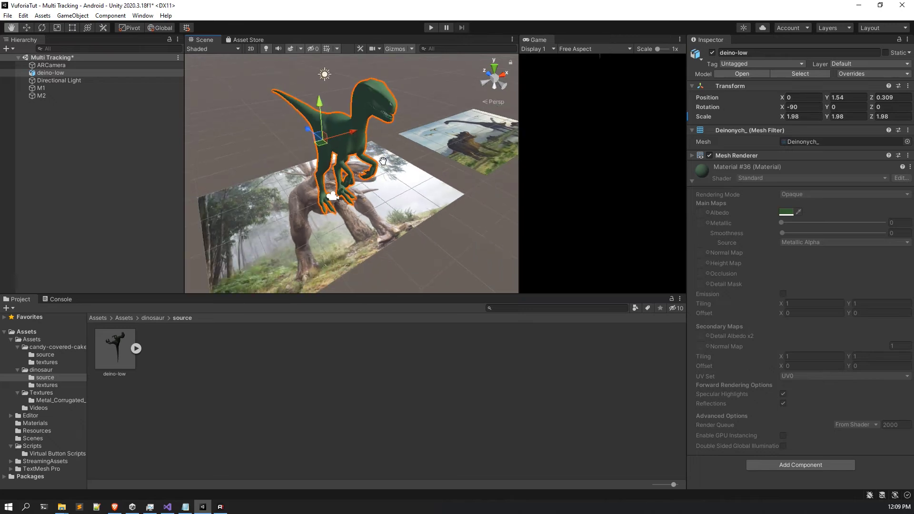
middle_drag(397, 169, 378, 193)
scroll(378, 194, up, 4)
alt+drag(369, 222, 394, 199)
middle_drag(394, 199, 436, 122)
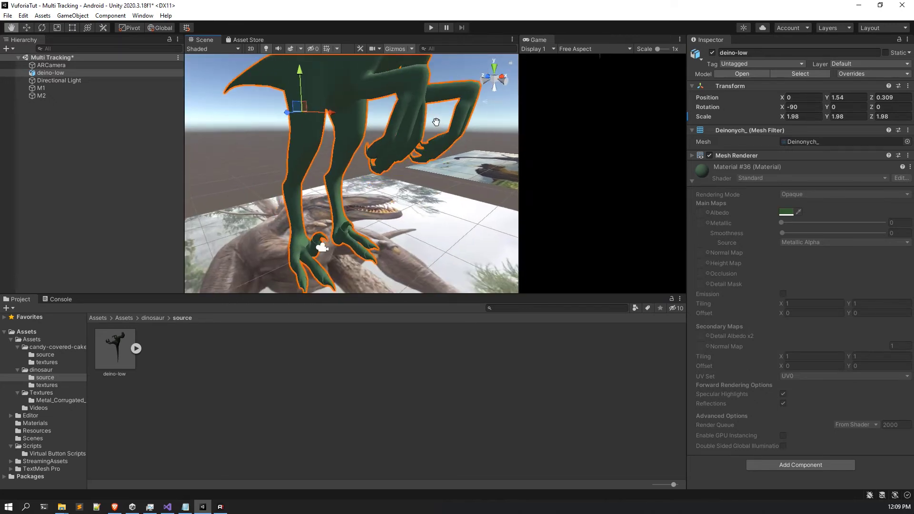
scroll(407, 186, down, 5)
scroll(407, 186, down, 3)
middle_drag(407, 186, 368, 248)
scroll(367, 248, up, 4)
alt+drag(368, 248, 319, 264)
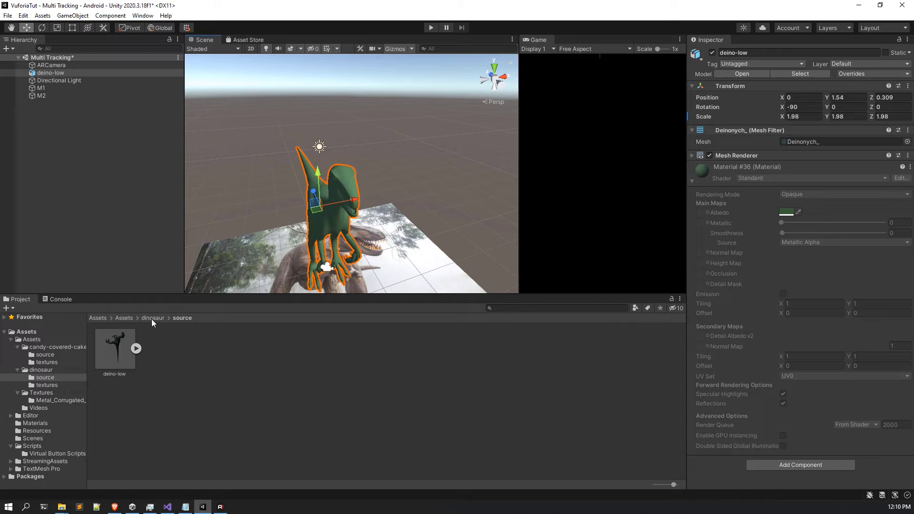
Create a new Standard material called Dino inside dinosaur/textures
click(168, 318)
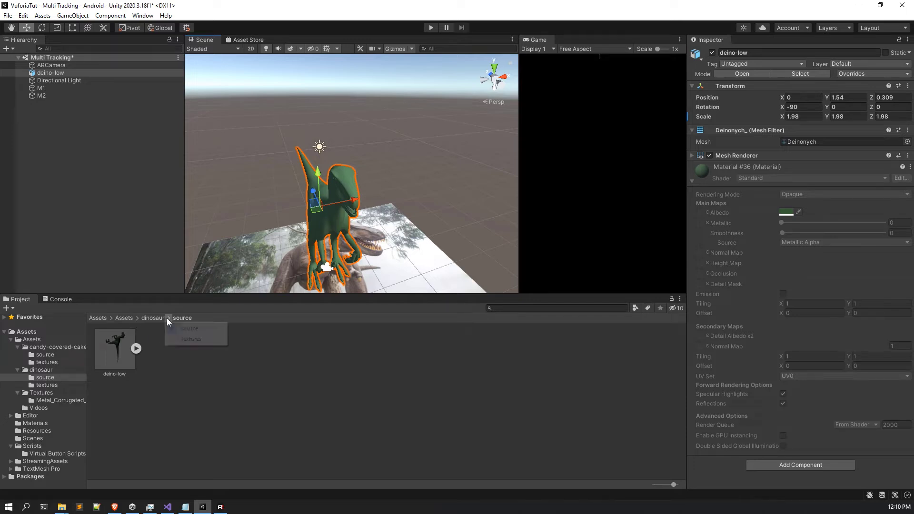
click(183, 338)
right_click(196, 428)
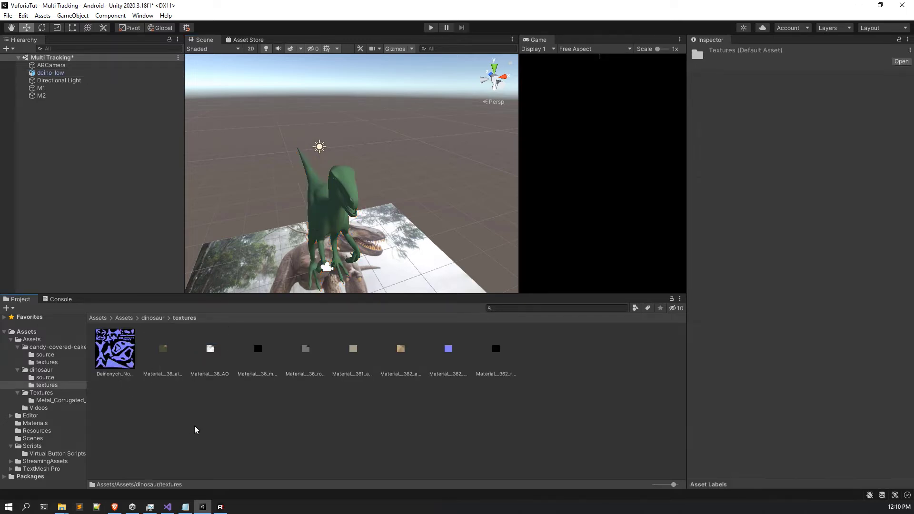
mouse_move(242, 178)
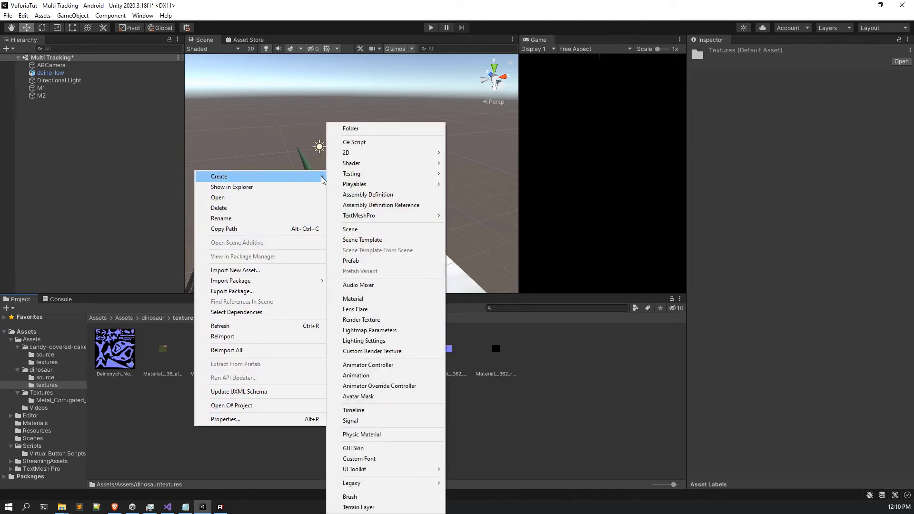
click(354, 299)
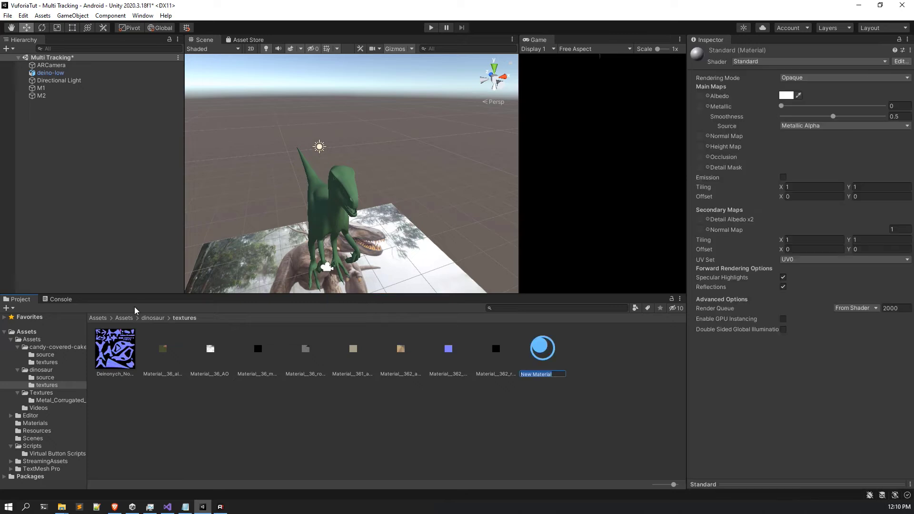
text(Dino)
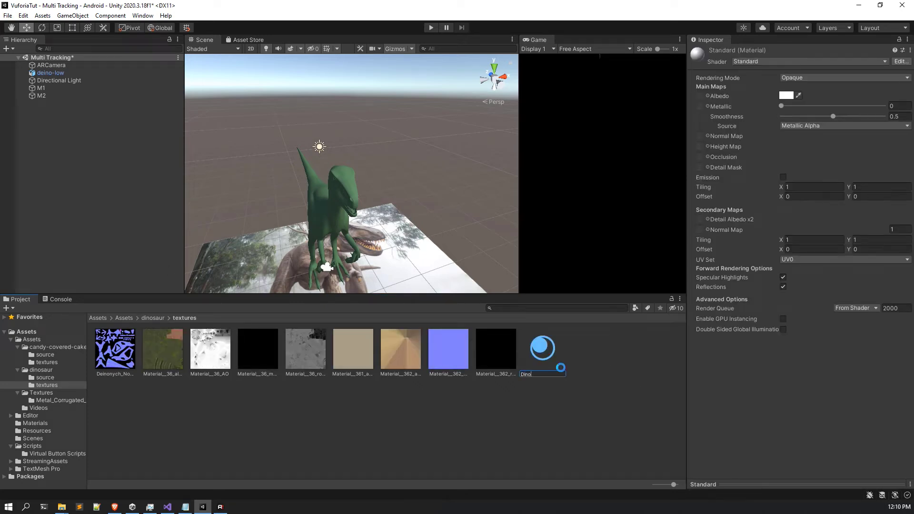
key(Return)
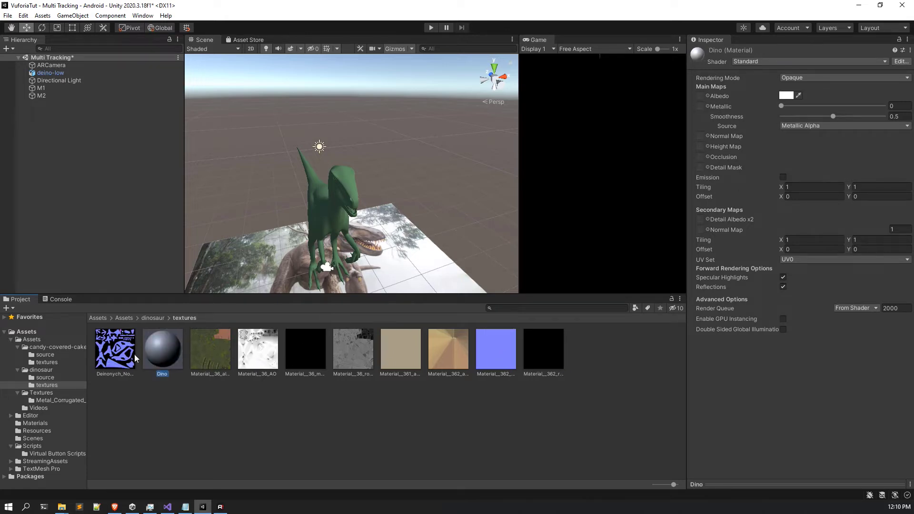
Assign Material__36_albedo as the Dino material's Albedo texture
click(120, 358)
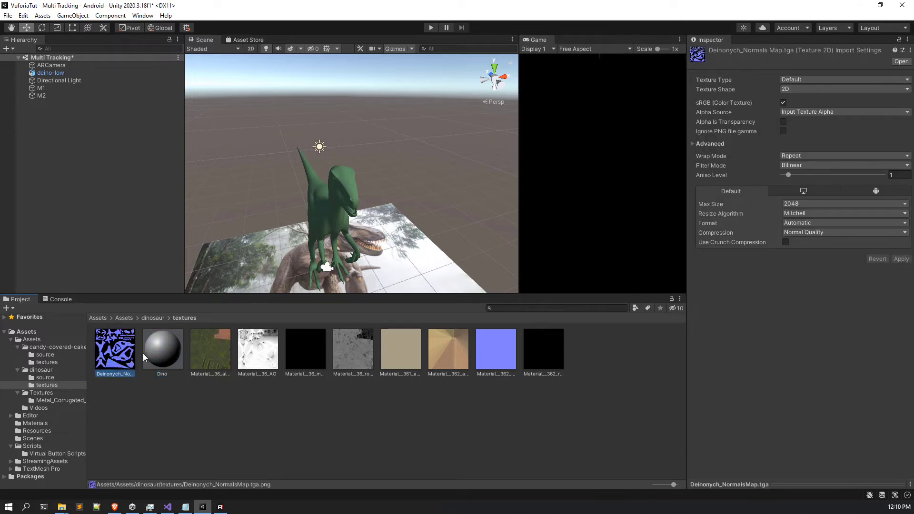
click(201, 351)
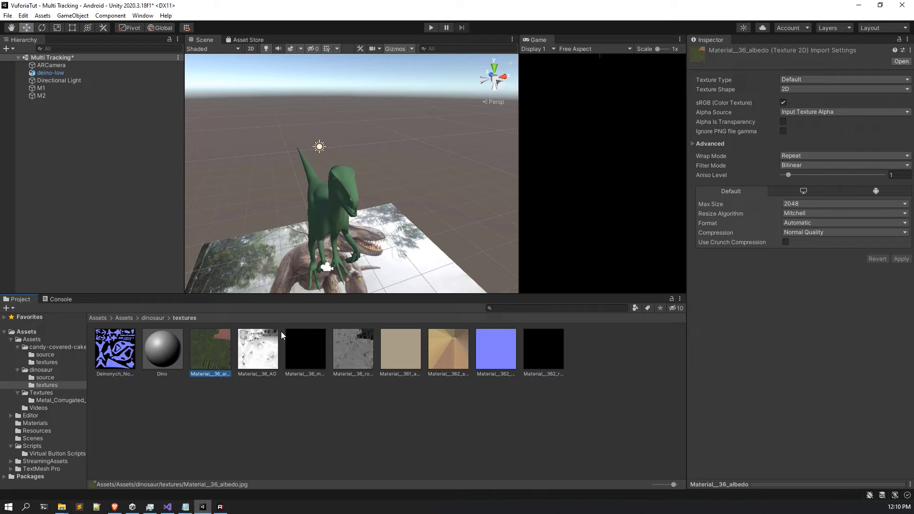
click(165, 348)
drag(211, 349, 703, 97)
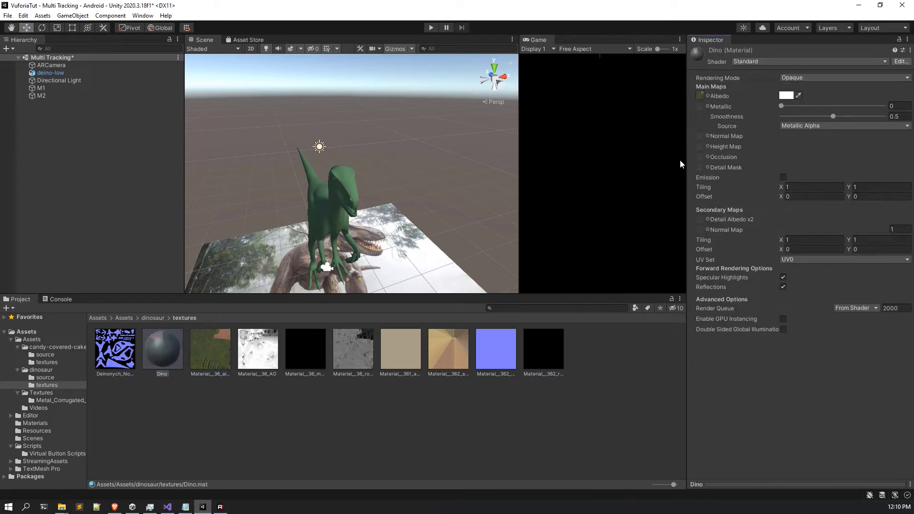
Apply the Dino material to the dinosaur and inspect its textured head
right_drag(256, 248, 303, 252)
drag(150, 357, 263, 197)
scroll(280, 225, up, 5)
middle_drag(262, 232, 323, 210)
right_drag(322, 211, 374, 192)
scroll(375, 192, down, 3)
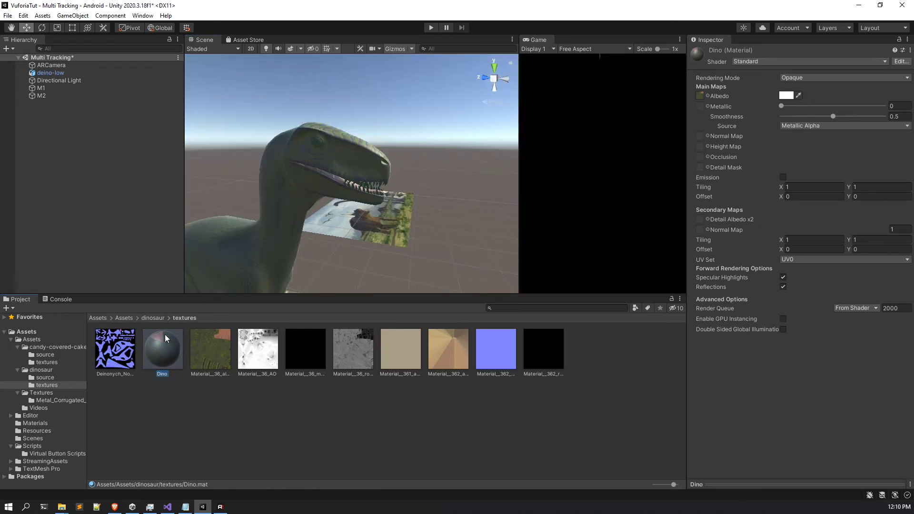
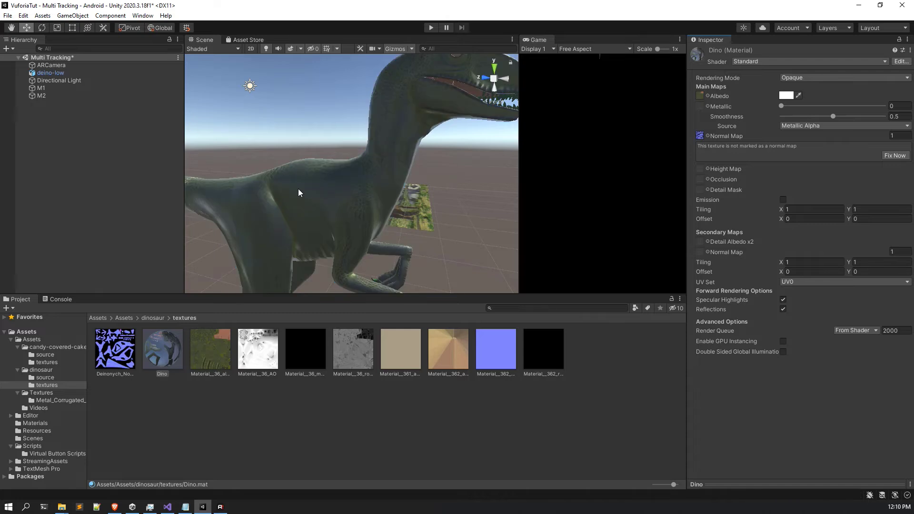
Fix the Dino material's normal map so Deinonych_NormalsMap is reimported as a Normal map texture
scroll(347, 219, down, 4)
middle_drag(346, 218, 356, 227)
scroll(356, 227, up, 5)
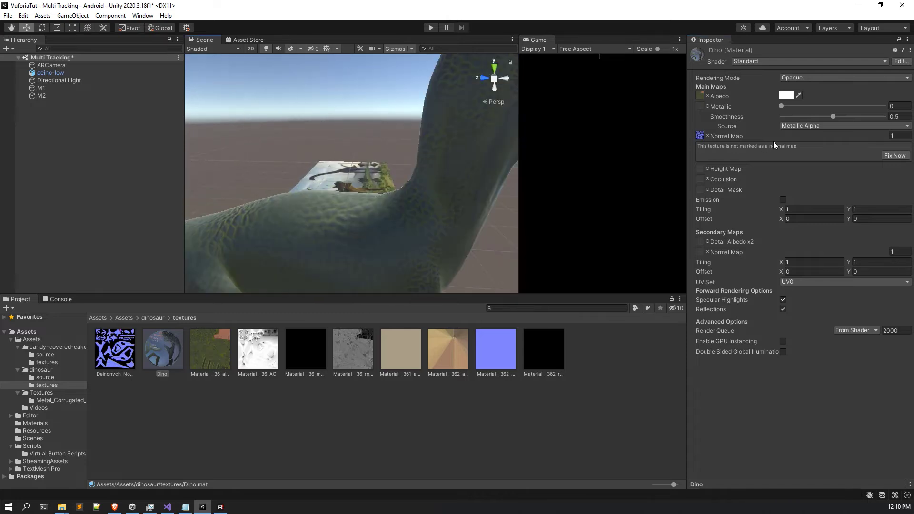
click(896, 156)
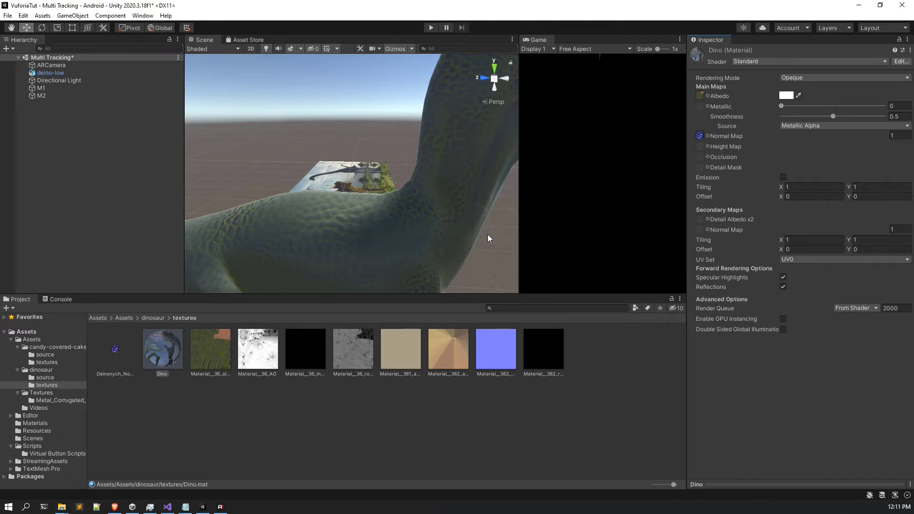
Assign Material__36_metallic as the Dino material's Metallic map and set Smoothness to 0
click(215, 348)
click(275, 356)
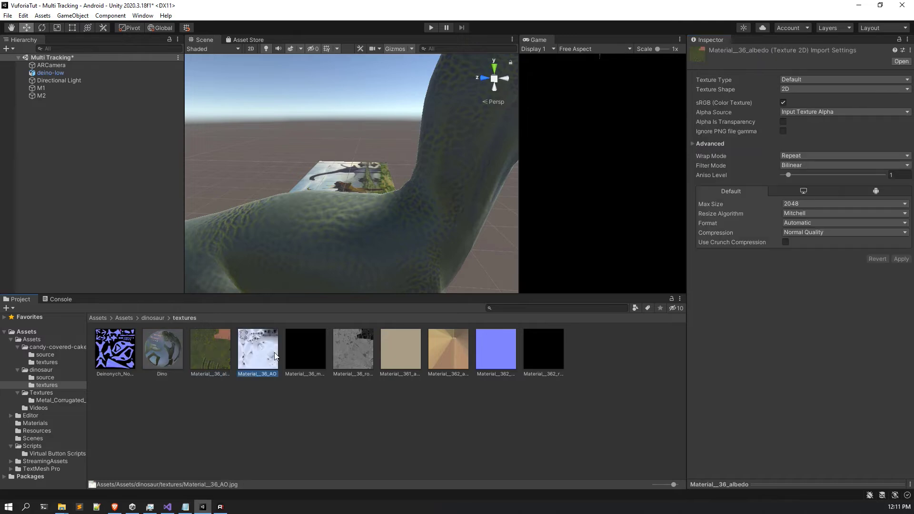
click(314, 353)
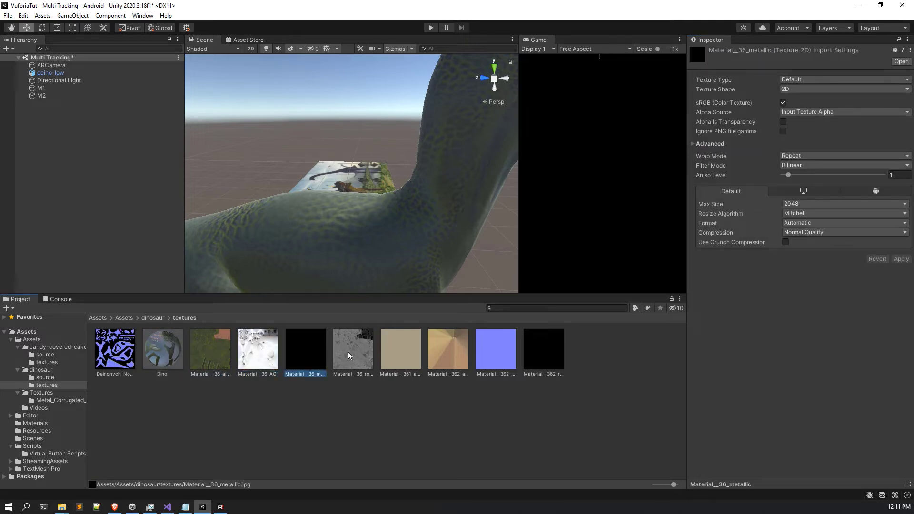
click(174, 355)
drag(309, 352, 706, 108)
scroll(371, 238, down, 5)
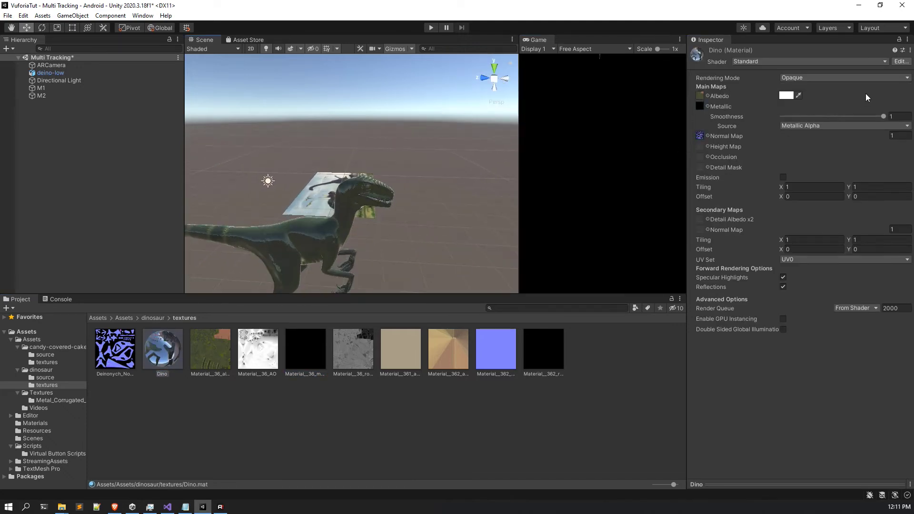
drag(881, 117, 762, 119)
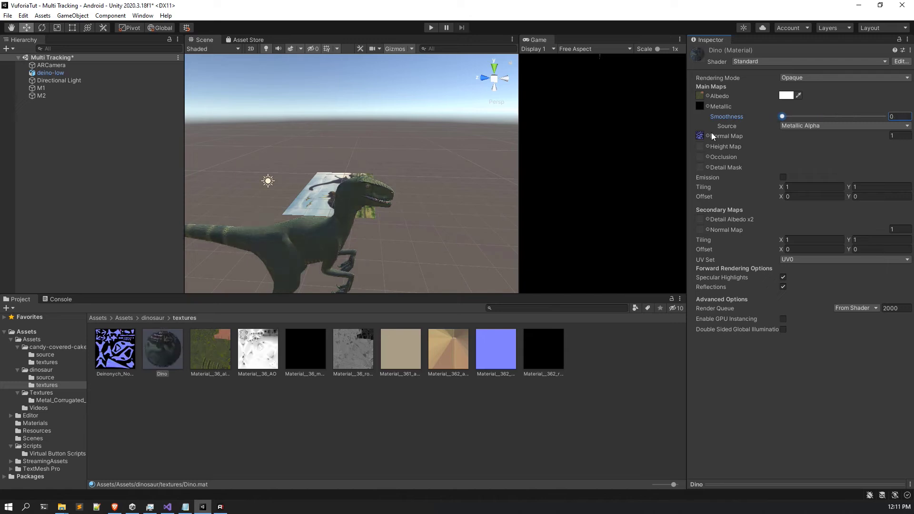
scroll(437, 180, up, 5)
Browse the other textures: Material__36_roughness, 361 albedo, Material__362_albedo and Material__362_normal
middle_drag(437, 181, 415, 167)
right_drag(414, 167, 362, 195)
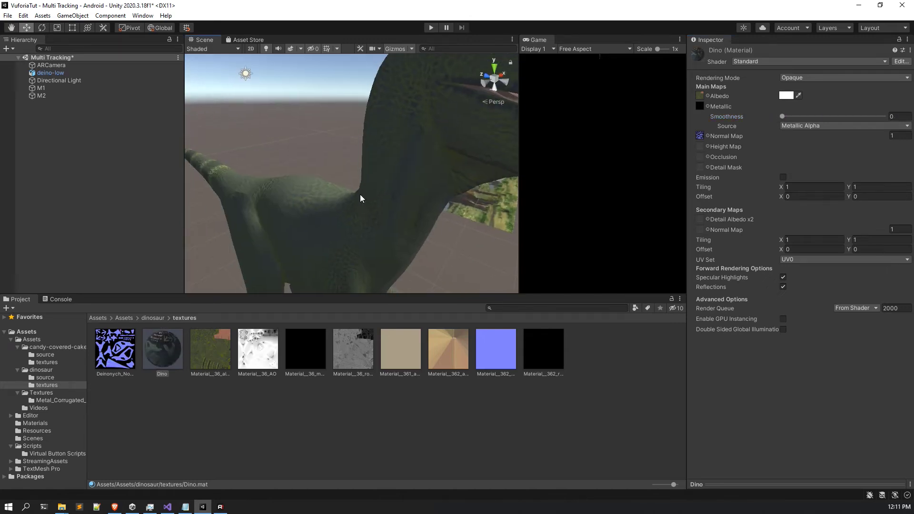
scroll(364, 188, down, 5)
click(353, 355)
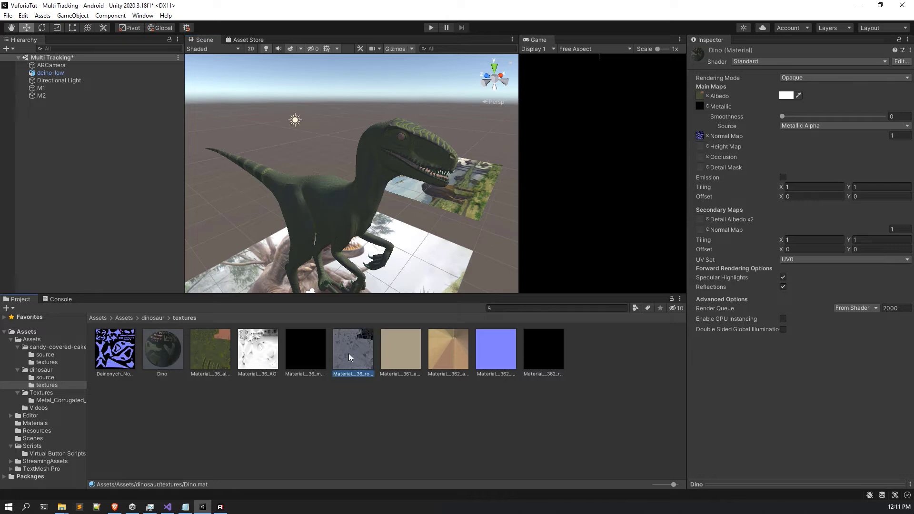
click(147, 346)
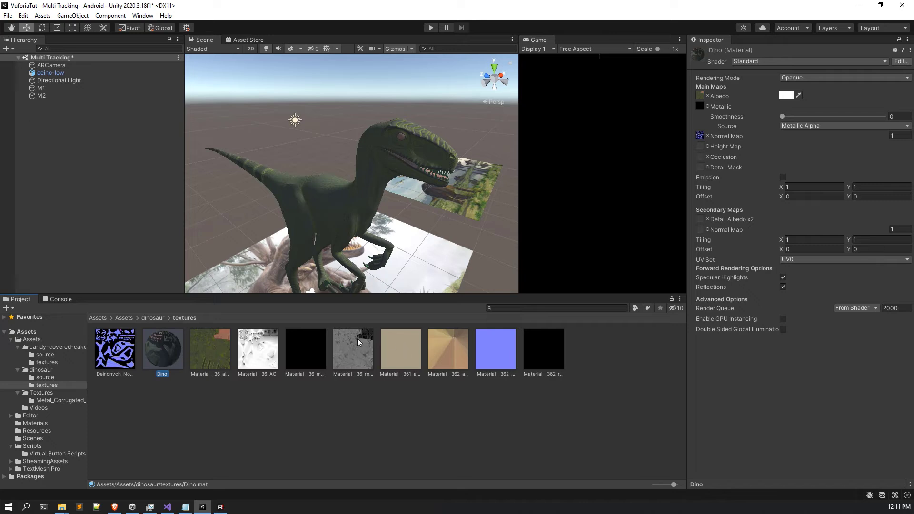
click(395, 350)
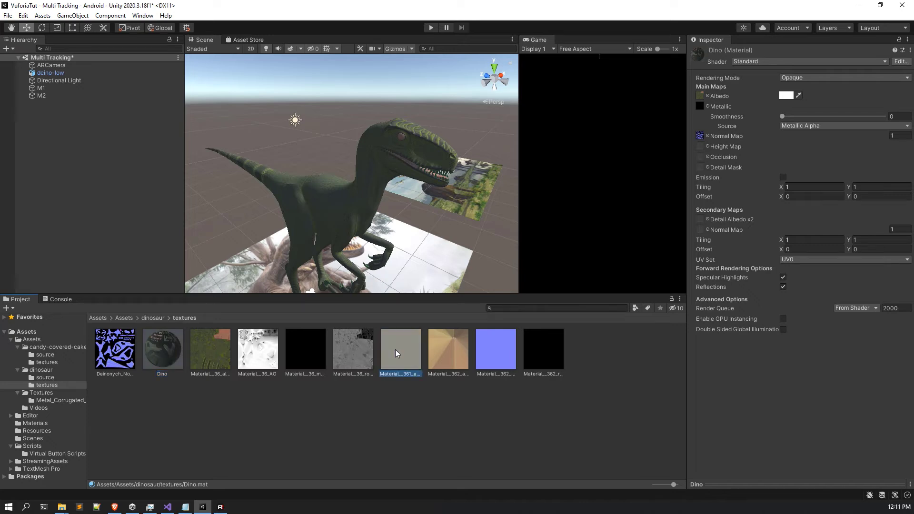
click(457, 355)
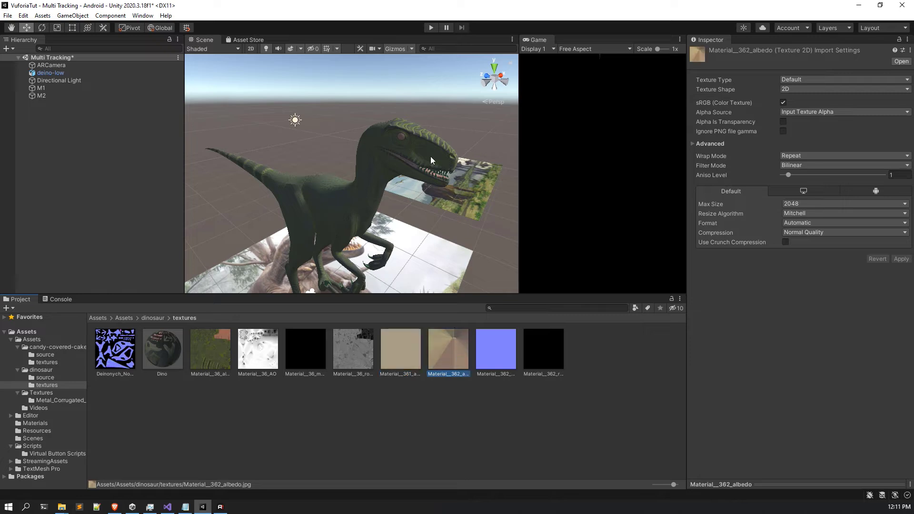
click(501, 350)
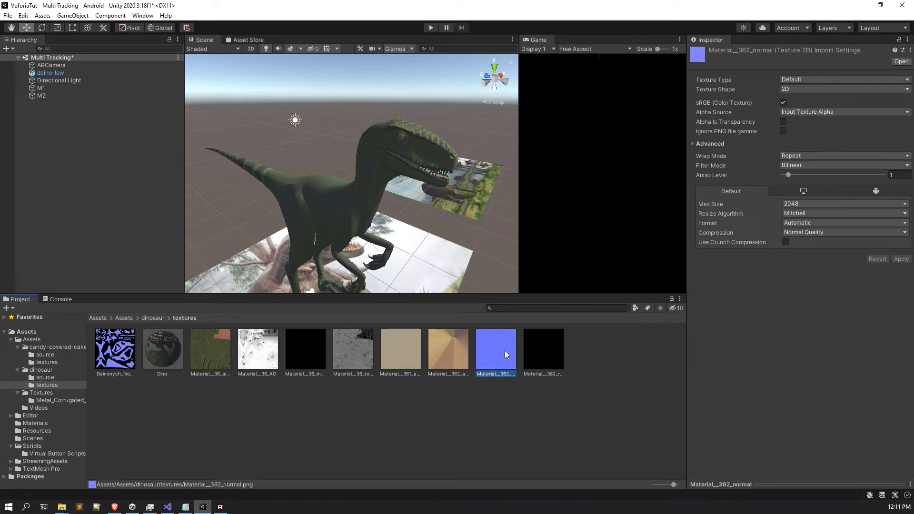
click(209, 349)
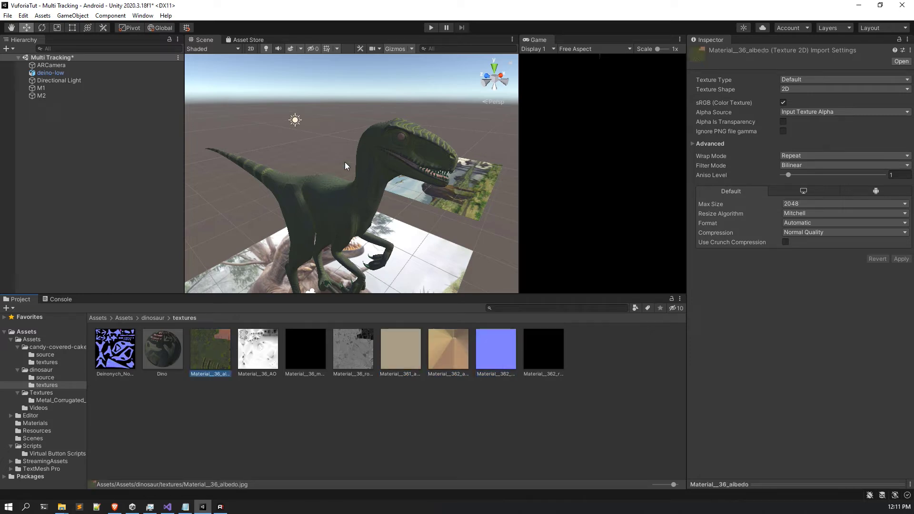
Frame the dinosaur and both image targets in view, then select deino-low
scroll(267, 194, up, 3)
right_drag(267, 193, 385, 192)
scroll(383, 191, down, 4)
middle_drag(384, 191, 351, 212)
right_drag(351, 212, 286, 213)
mouse_move(286, 213)
middle_down()
mouse_move(313, 212)
mouse_move(288, 209)
middle_up()
right_drag(287, 209, 283, 202)
click(53, 73)
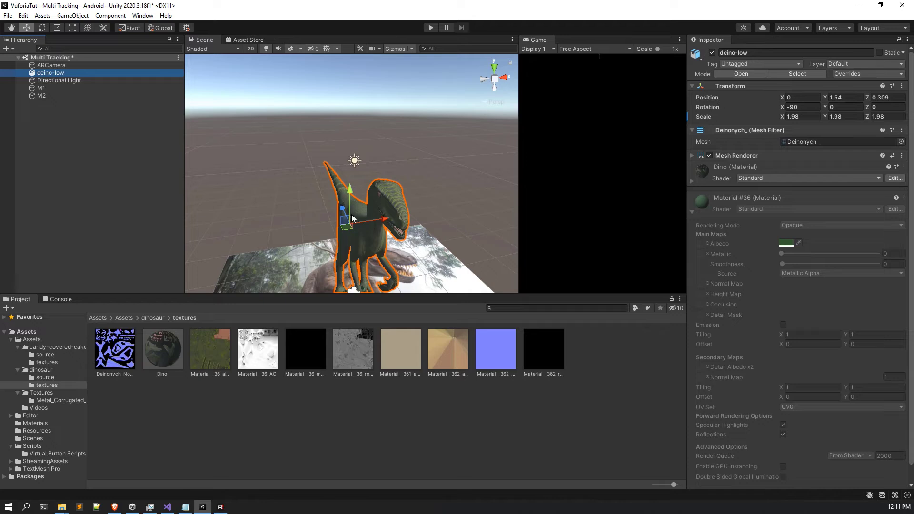
Make deino-low a child of image target M1 and check it standing on the marker
mouse_move(71, 73)
mouse_down()
mouse_move(80, 70)
mouse_move(76, 88)
mouse_up()
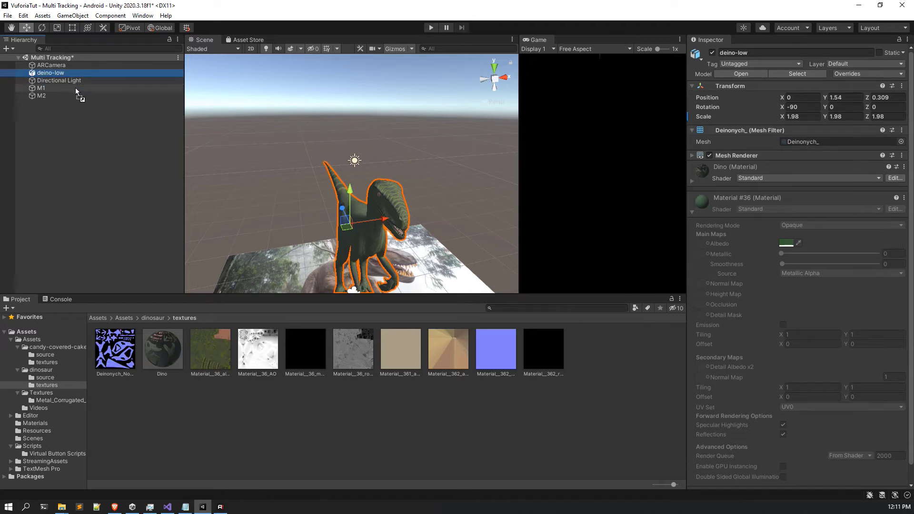
click(50, 123)
scroll(375, 198, down, 5)
middle_drag(375, 198, 368, 152)
scroll(369, 152, up, 2)
scroll(366, 162, up, 1)
alt+drag(367, 161, 338, 201)
Pan to reveal the second image target and navigate the Project browser back to Assets
scroll(372, 189, up, 4)
scroll(372, 190, down, 4)
middle_drag(339, 201, 304, 217)
scroll(316, 193, down, 5)
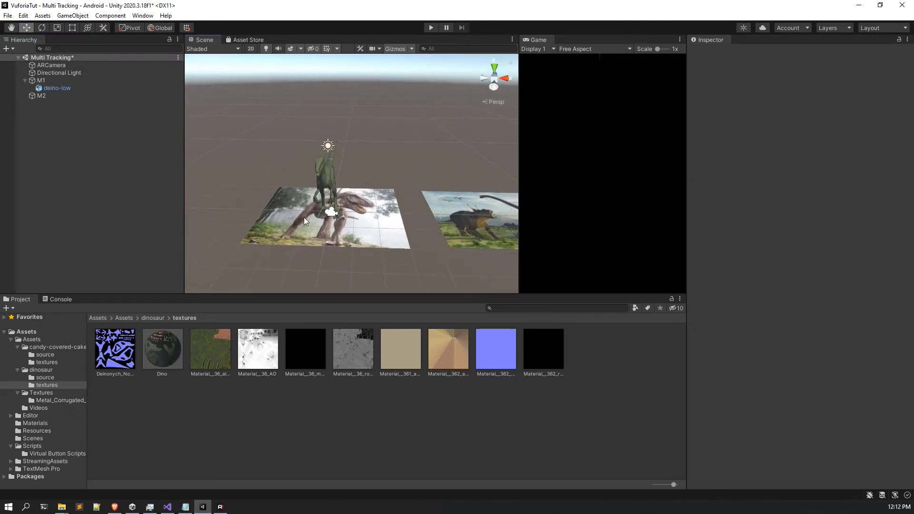
click(151, 319)
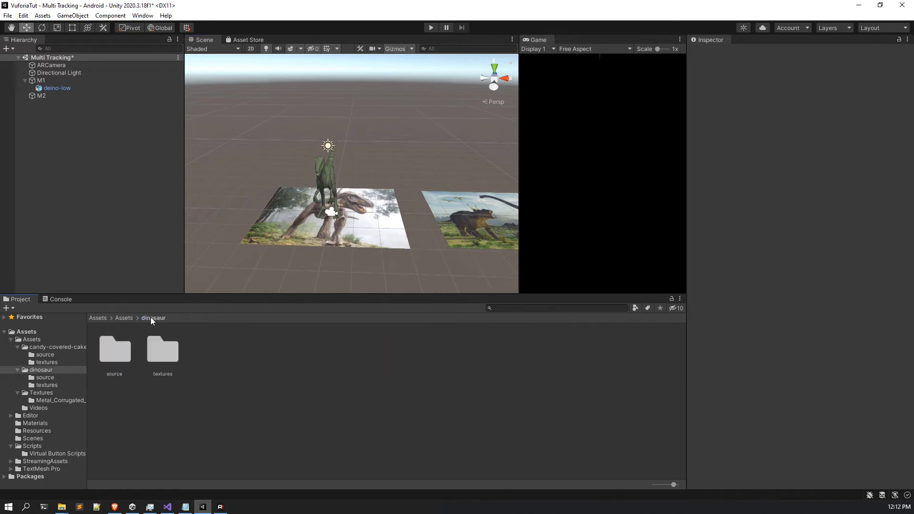
click(123, 318)
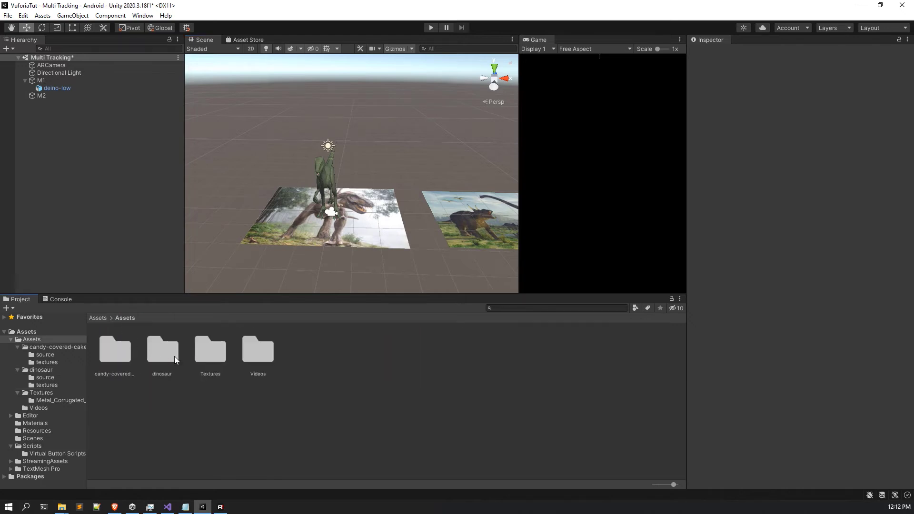
Place the candy-covered cake model in the scene, reset its position, and move it to X 7.73
double_click(119, 354)
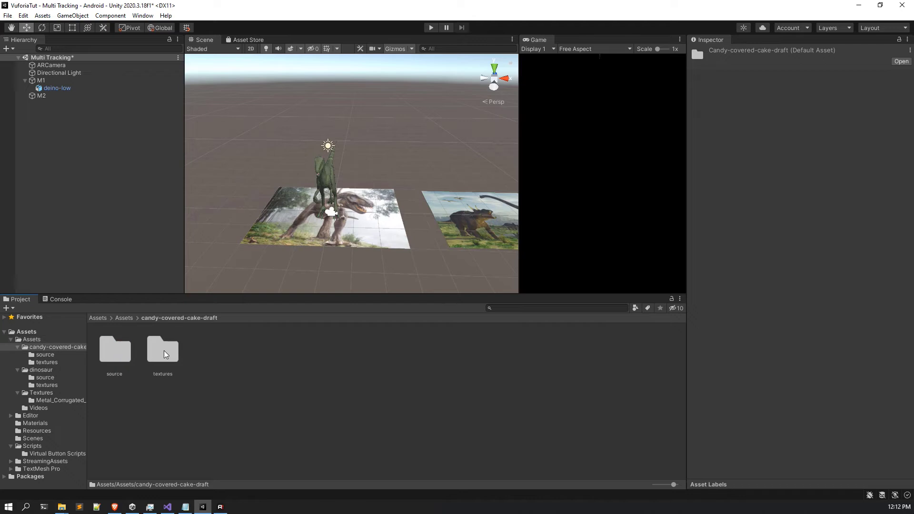
double_click(124, 344)
drag(125, 343, 462, 204)
key(f)
click(910, 89)
click(823, 94)
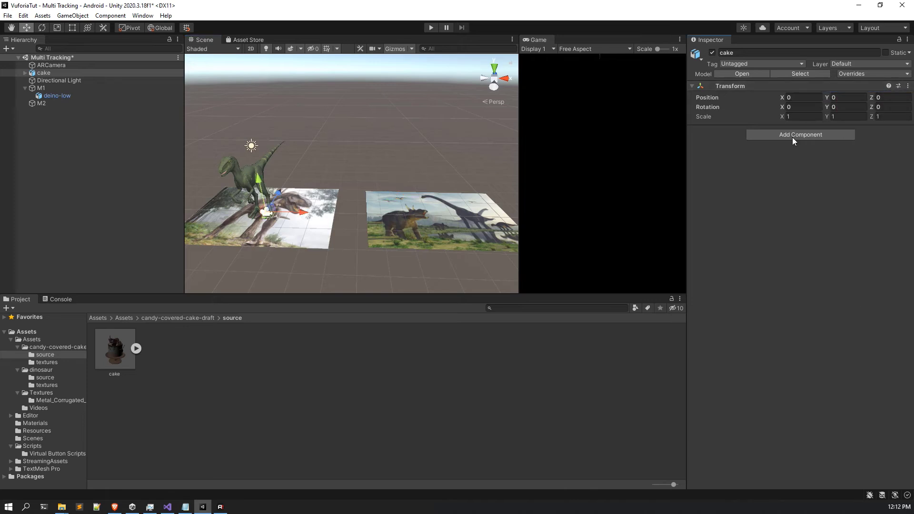
drag(300, 209, 486, 240)
middle_drag(450, 239, 407, 243)
drag(453, 222, 446, 226)
Scale the cake to 50 on X, Y and Z
click(53, 73)
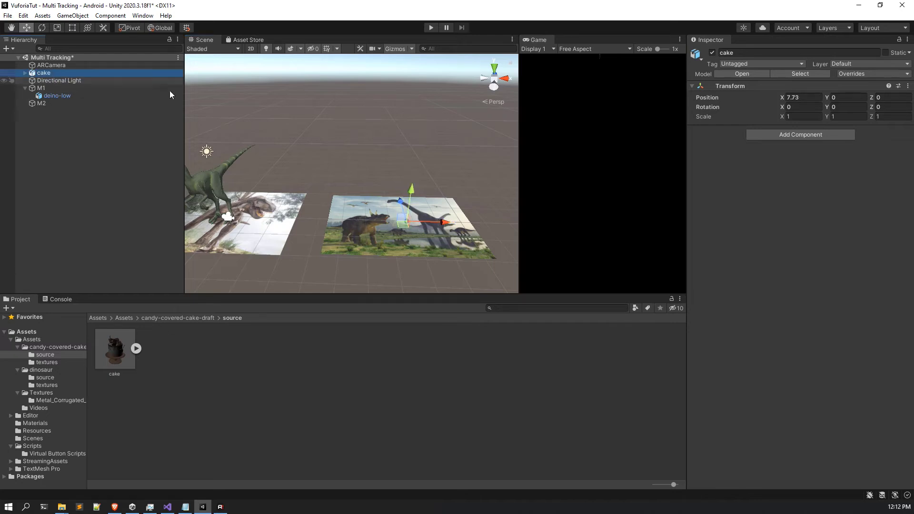
click(787, 117)
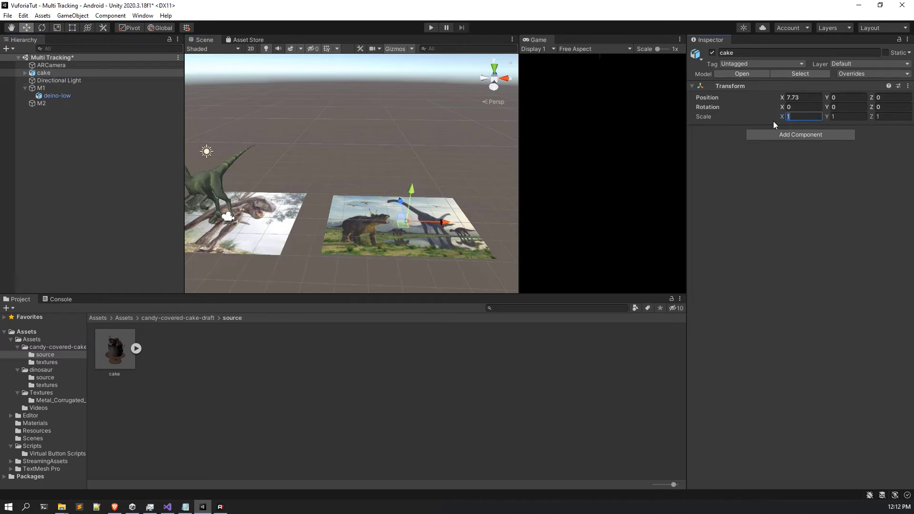
text(50)
key(Tab)
text(5)
key(Tab)
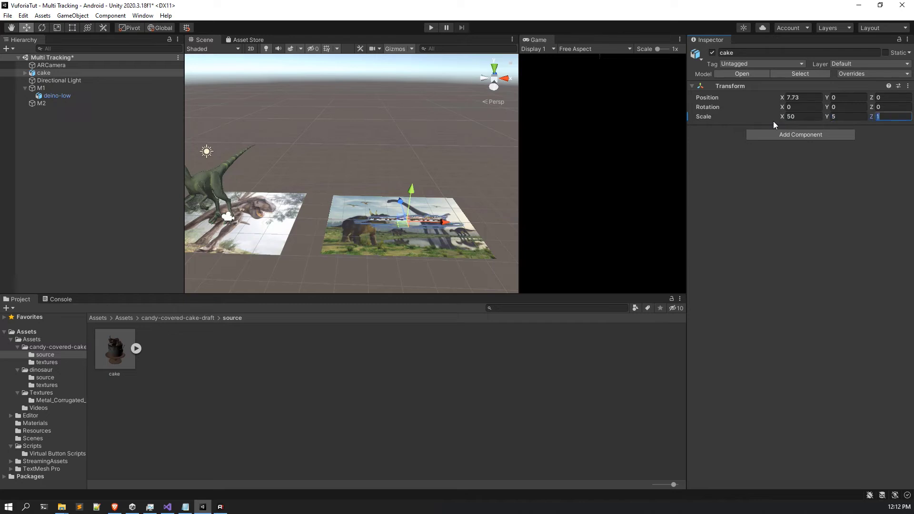
text(50)
click(841, 116)
text(50)
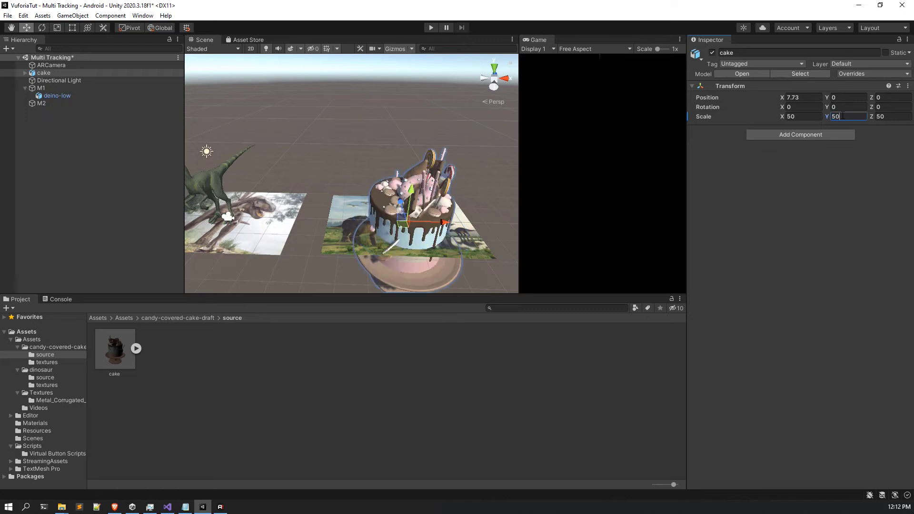
Raise the cake above the second image and fine-tune its placement on the marker
drag(410, 195, 423, 120)
middle_drag(431, 203, 392, 159)
scroll(399, 158, up, 4)
right_drag(399, 159, 426, 132)
scroll(425, 132, down, 3)
middle_drag(426, 132, 405, 112)
drag(392, 152, 339, 137)
click(57, 28)
key(w)
scroll(340, 137, down, 3)
middle_drag(340, 137, 409, 157)
right_drag(409, 157, 352, 206)
alt+drag(289, 159, 334, 201)
Save the scene and parent the cake under image target M2
key(ctrl+s)
scroll(359, 160, down, 2)
drag(44, 71, 63, 103)
click(64, 141)
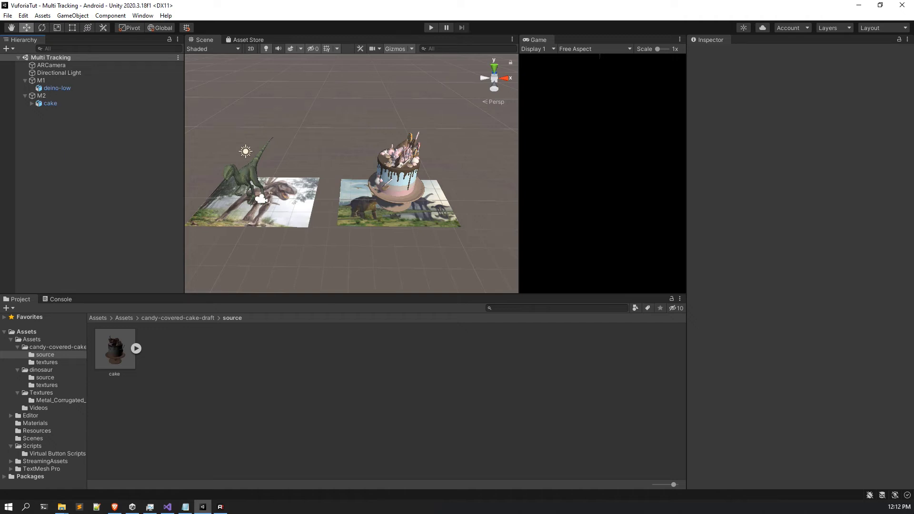
Select ARCamera to view its Vuforia Behaviour settings, with World Center Mode at DEVICE
key(alt+Tab)
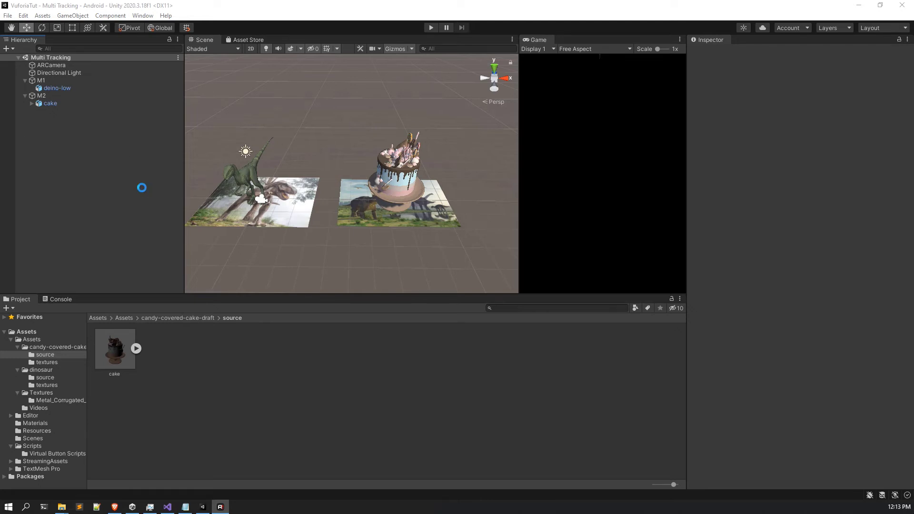
key(alt+Tab)
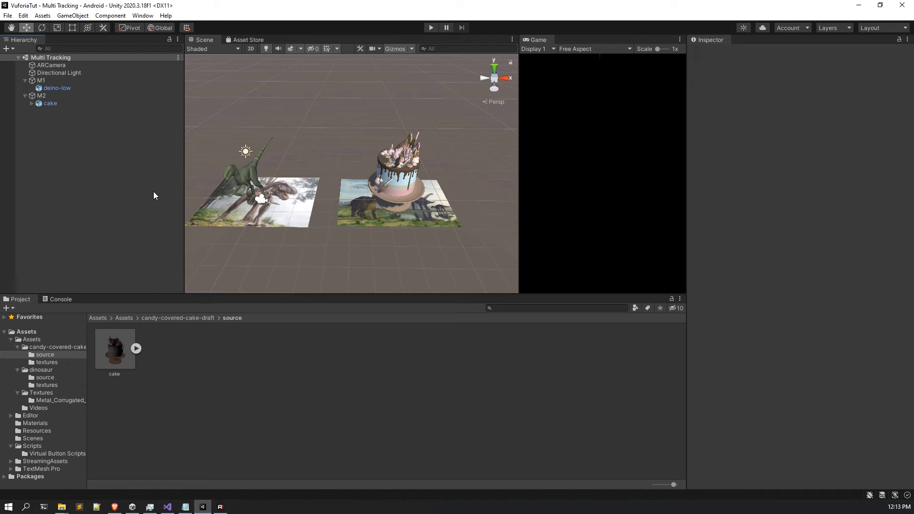
click(94, 65)
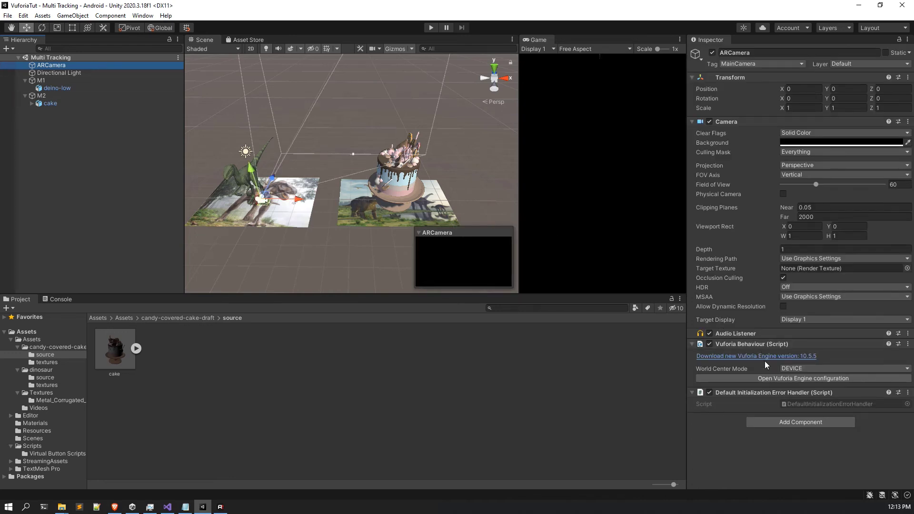
Raise Max Simultaneous Tracked Images from 1 to 2 in the Vuforia Engine configuration
click(781, 379)
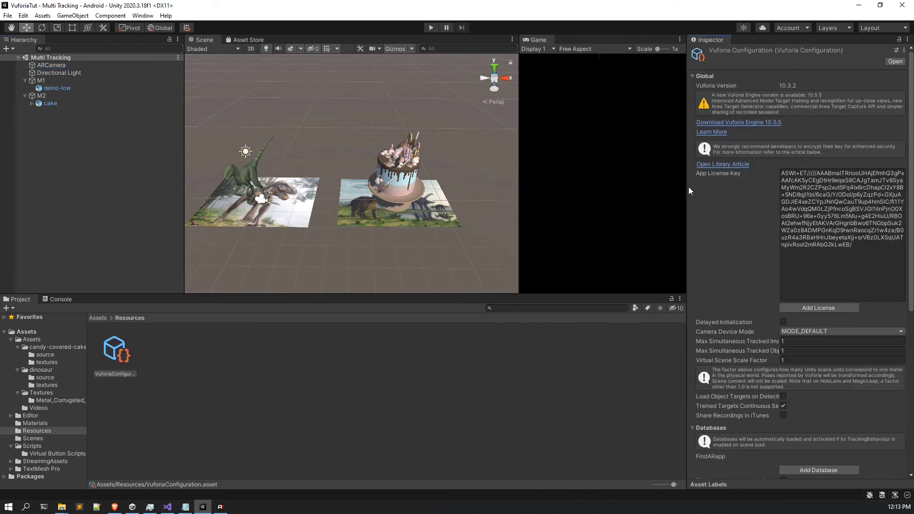
drag(685, 188, 599, 195)
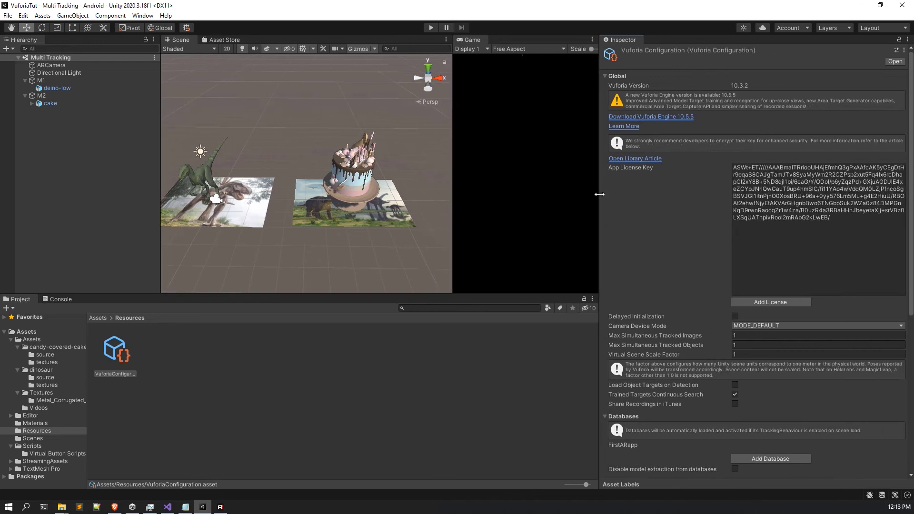
scroll(789, 126, down, 8)
scroll(818, 173, up, 8)
scroll(791, 317, down, 8)
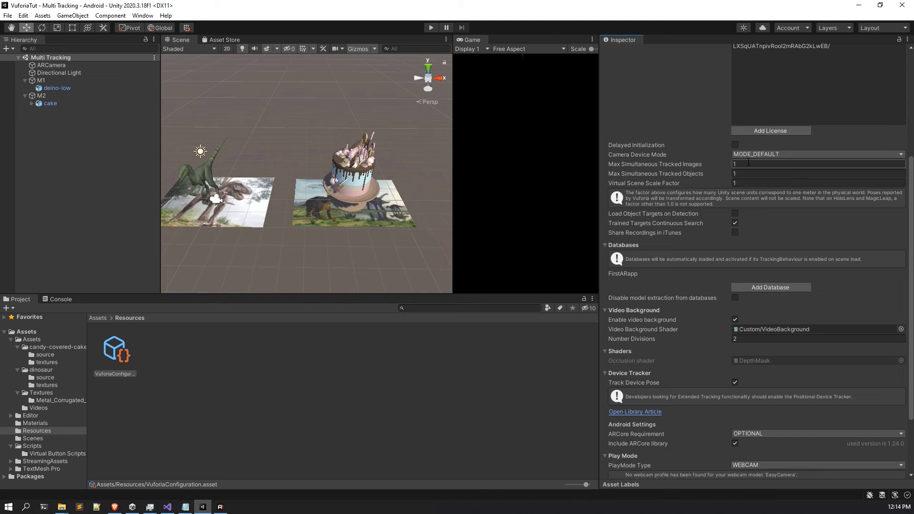
click(747, 161)
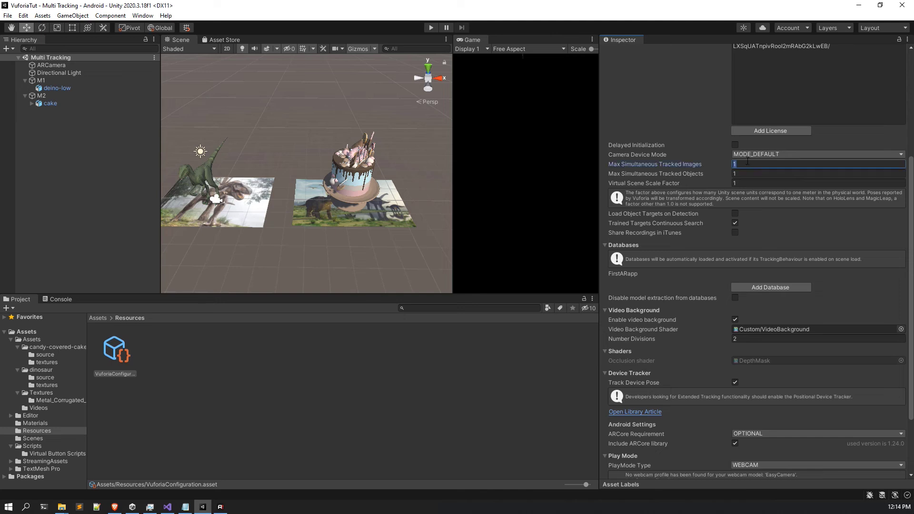
text(2)
drag(600, 155, 677, 155)
Reopen the Vuforia Engine configuration from ARCamera to confirm tracked images remains 2
click(107, 125)
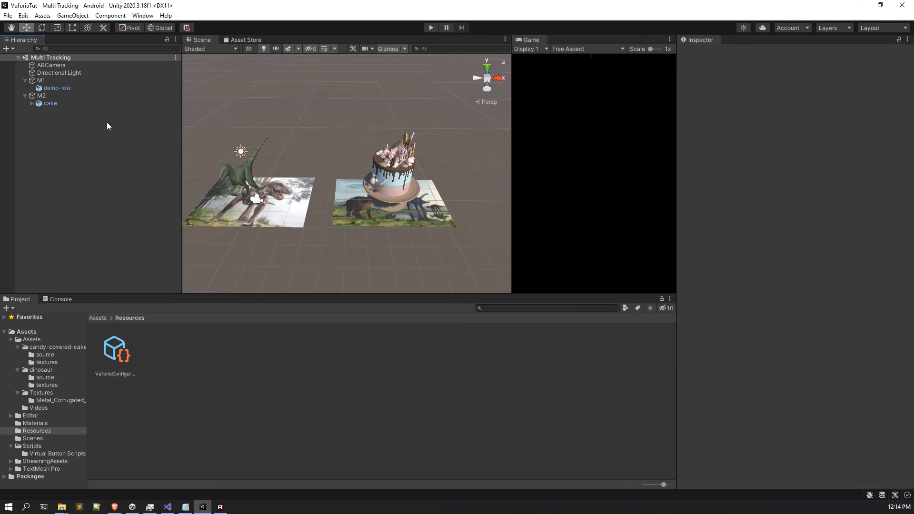
click(74, 65)
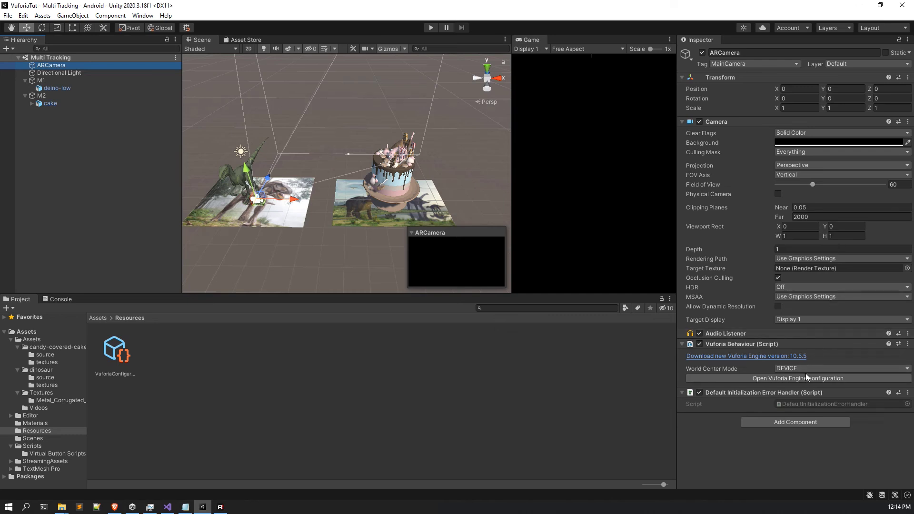
click(775, 378)
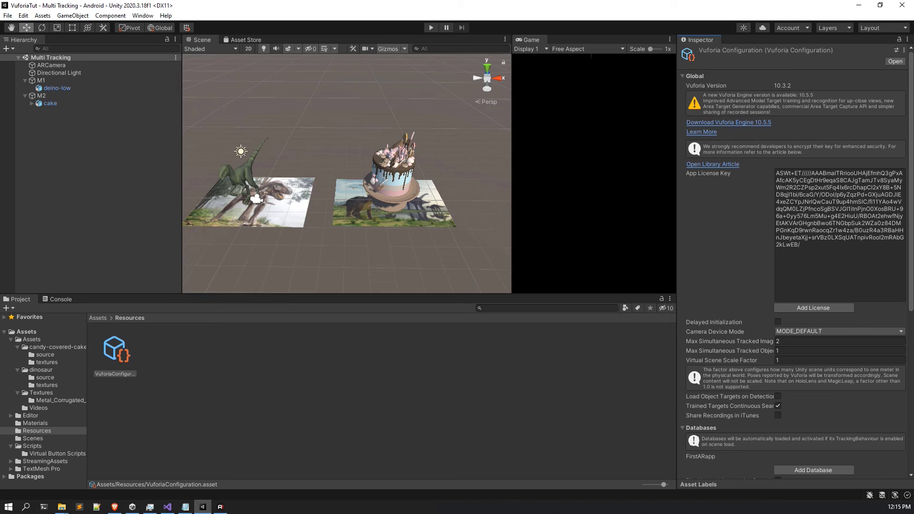
key(alt+Tab)
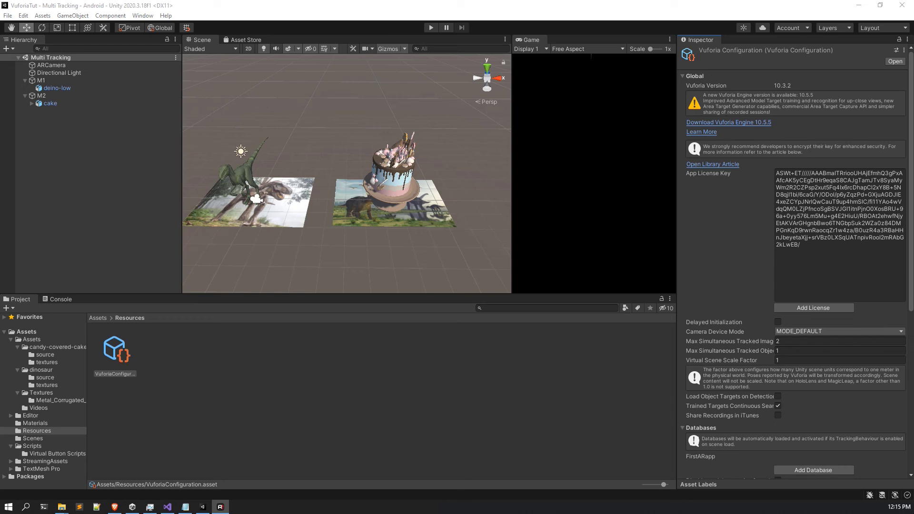
Stop play mode after the webcam test showed the dinosaur and cake tracked together
click(722, 221)
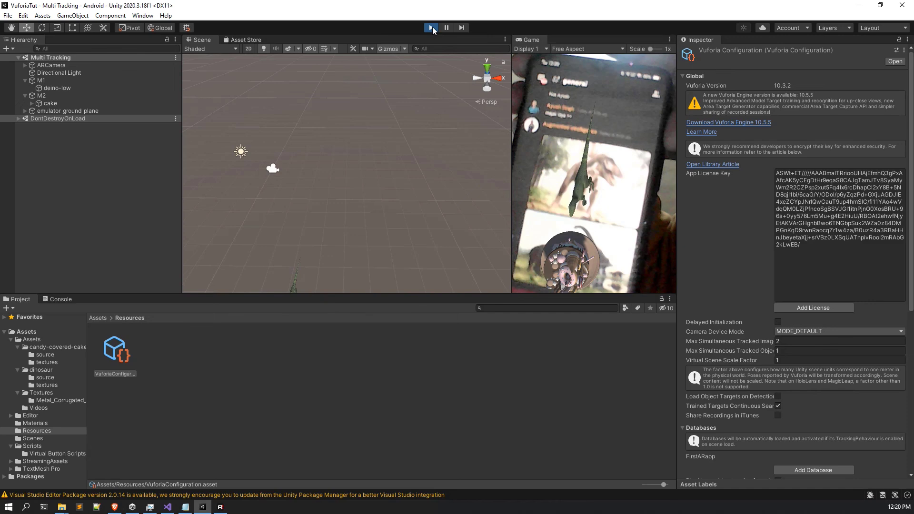
click(432, 28)
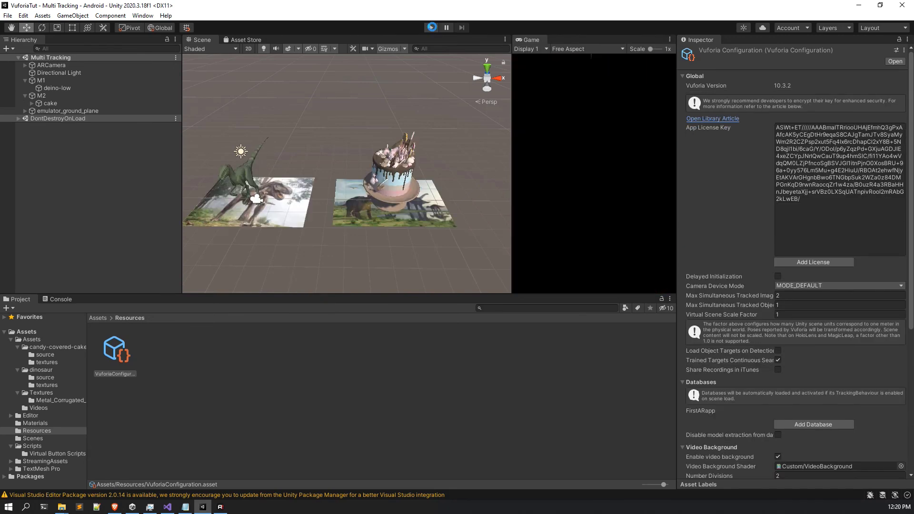